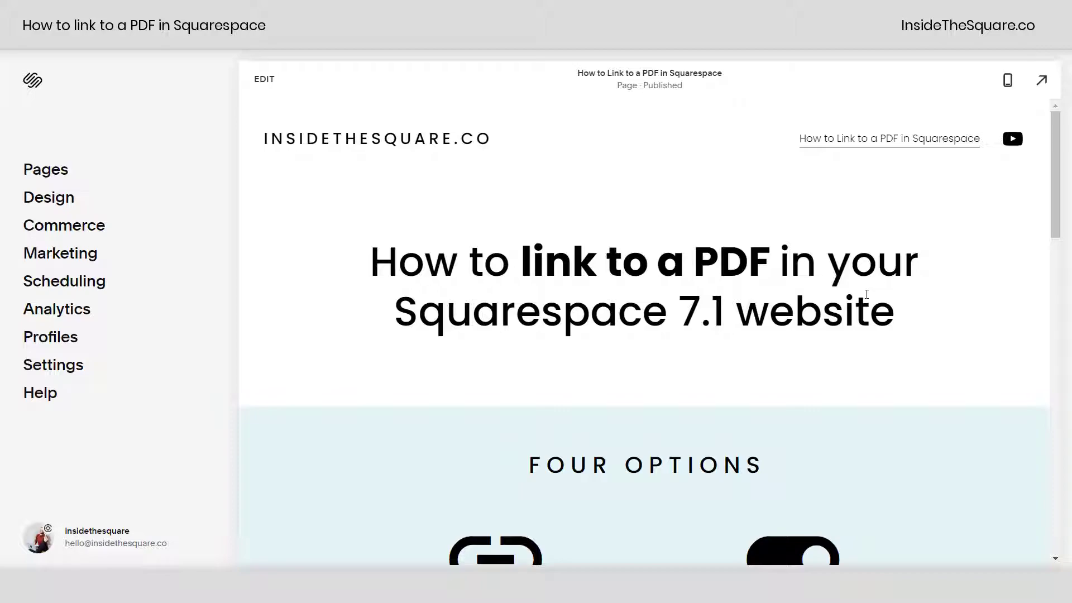
- Show the Pages list and start adding an item to Main Navigation
{"action": "scroll", "coordinate": [867, 294], "scroll_direction": "down", "scroll_amount": 5}
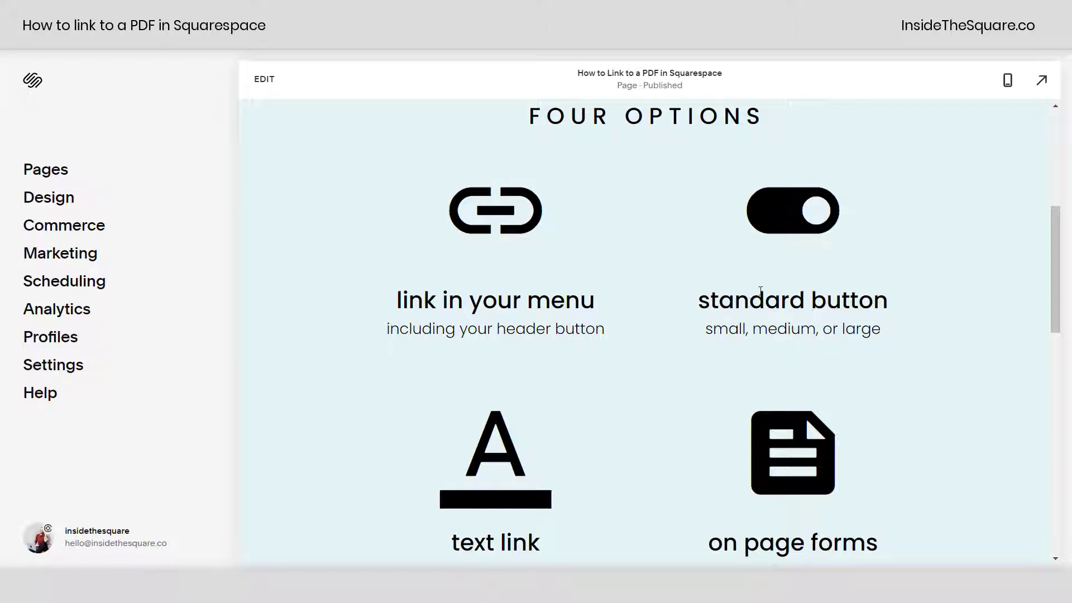
{"action": "scroll", "coordinate": [762, 290], "scroll_direction": "down", "scroll_amount": 1}
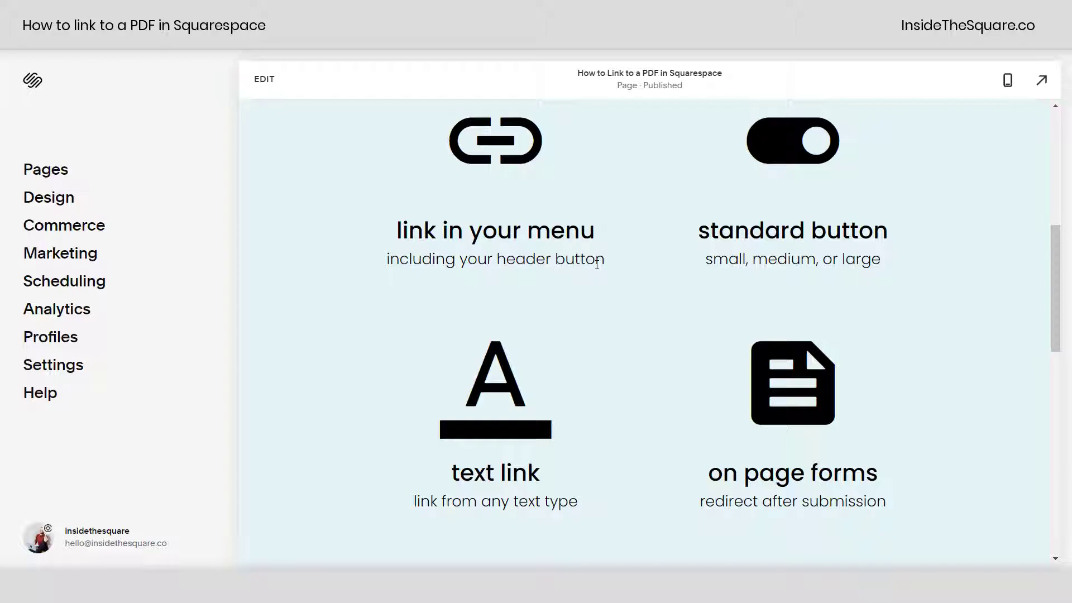
{"action": "scroll", "coordinate": [669, 324], "scroll_direction": "up", "scroll_amount": 7}
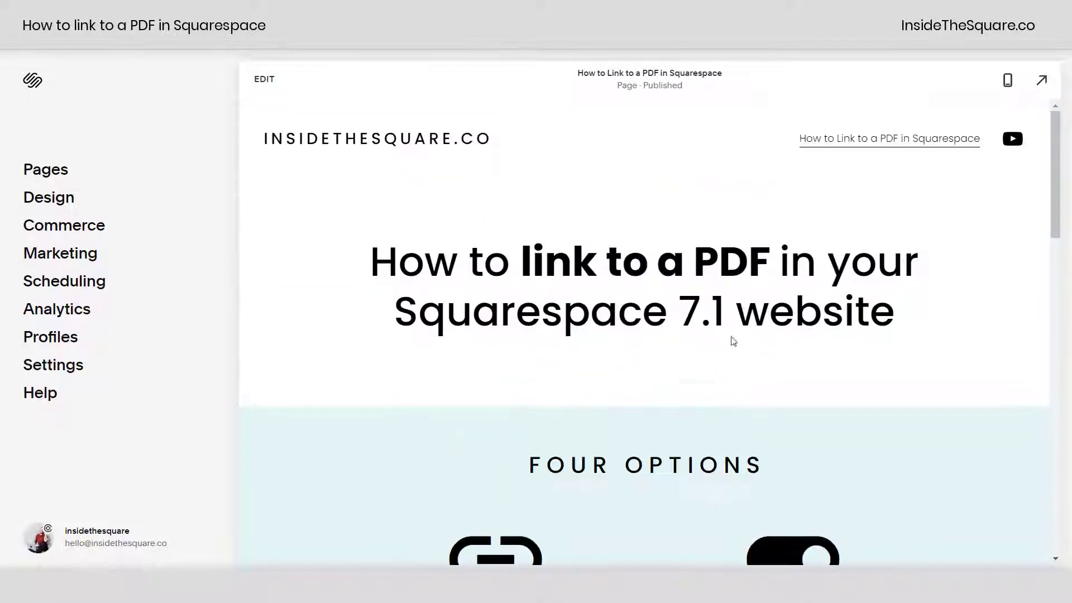
{"action": "left_click", "coordinate": [76, 170]}
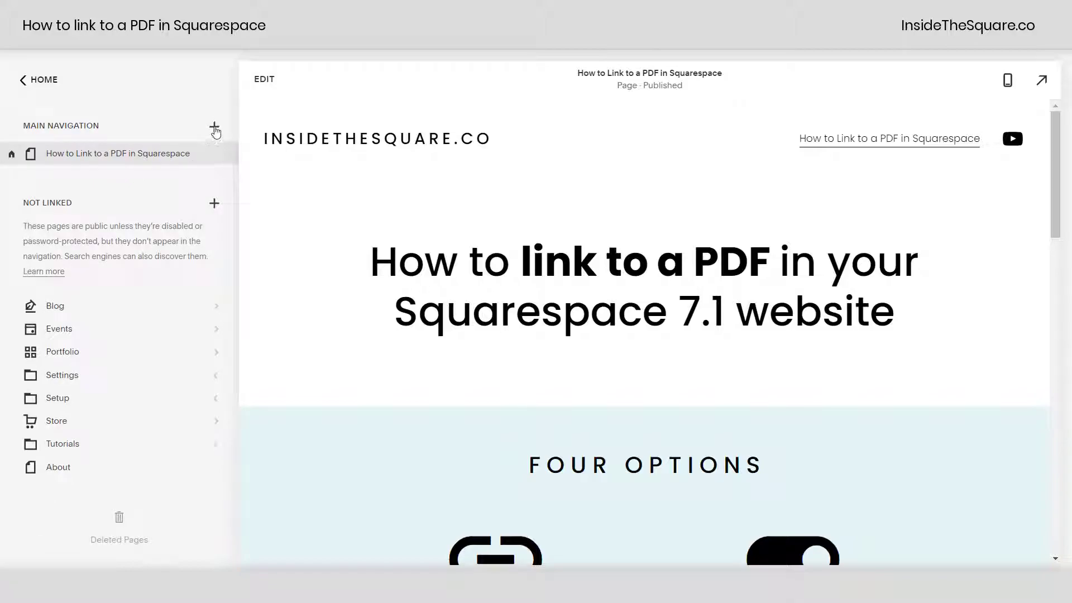
{"action": "left_click", "coordinate": [214, 128]}
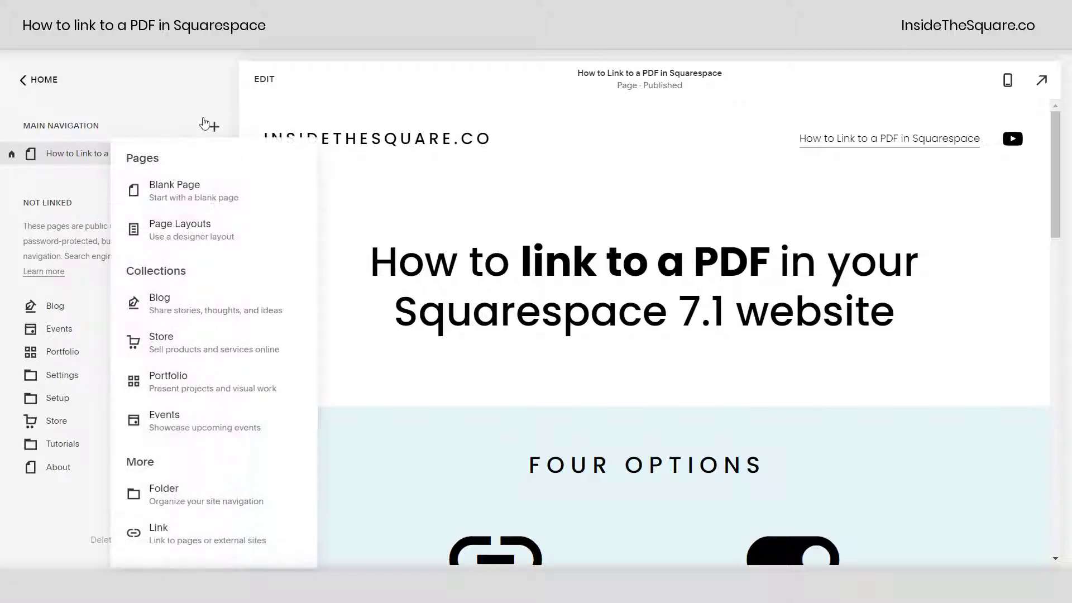
- Create a navigation Link pointing to a File that opens in a new window
{"action": "left_click", "coordinate": [165, 529]}
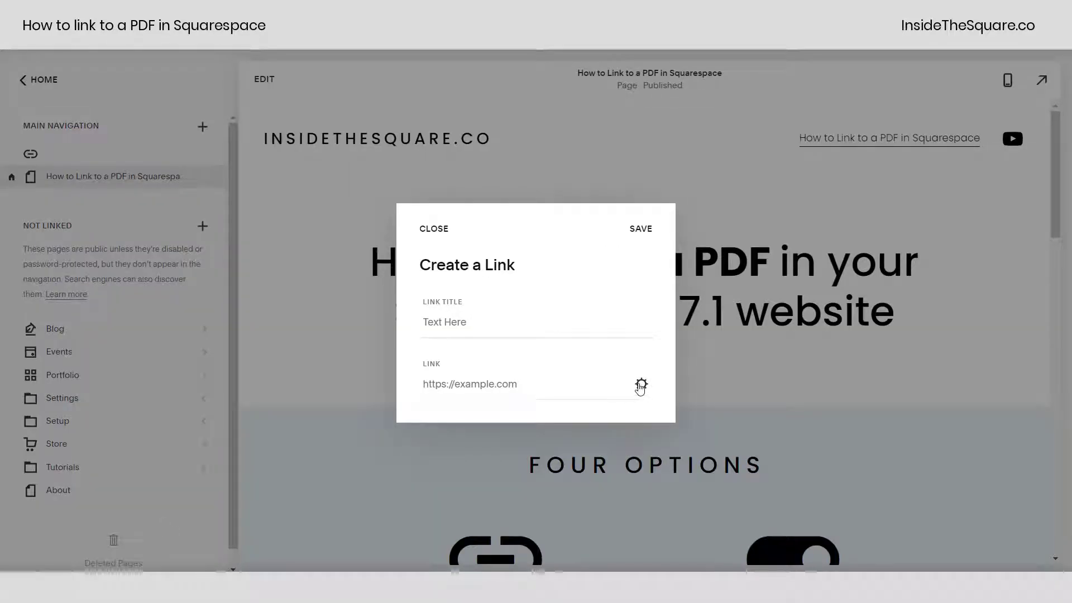
{"action": "left_click", "coordinate": [641, 385]}
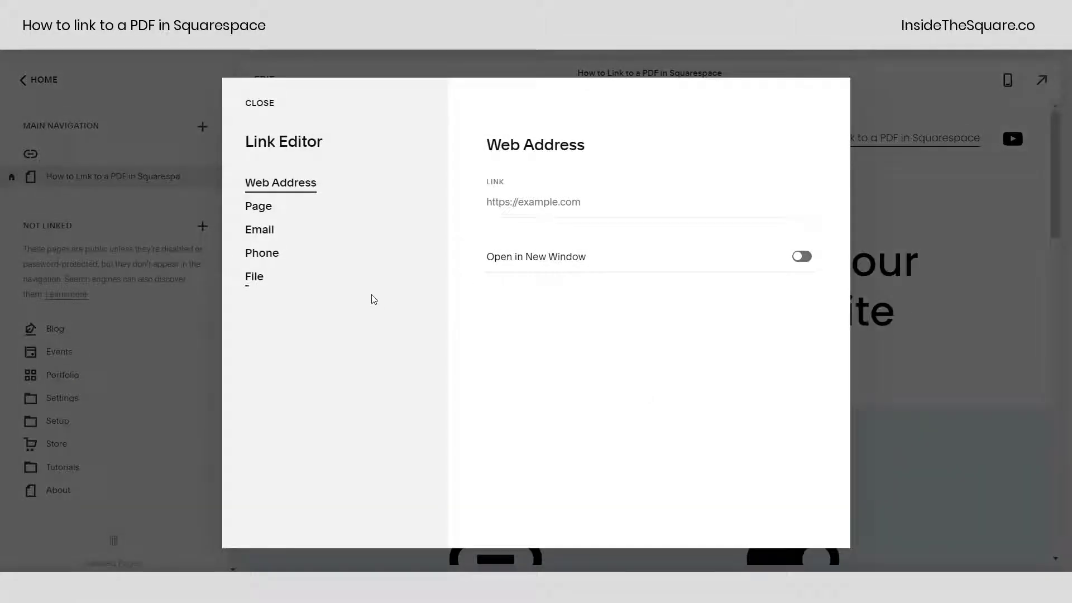
{"action": "left_click", "coordinate": [250, 284]}
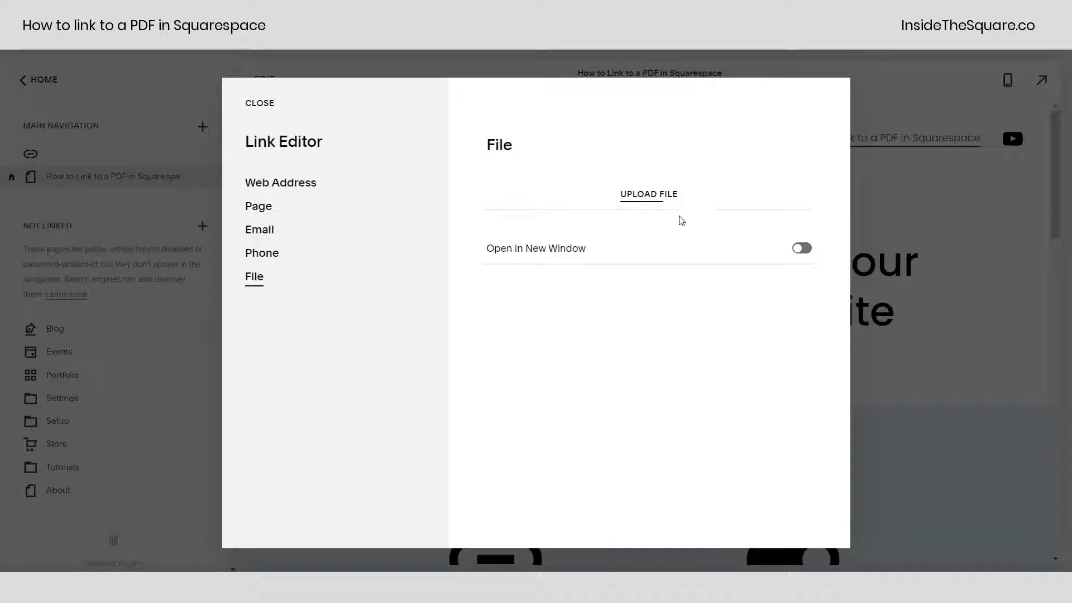
{"action": "left_click", "coordinate": [802, 248]}
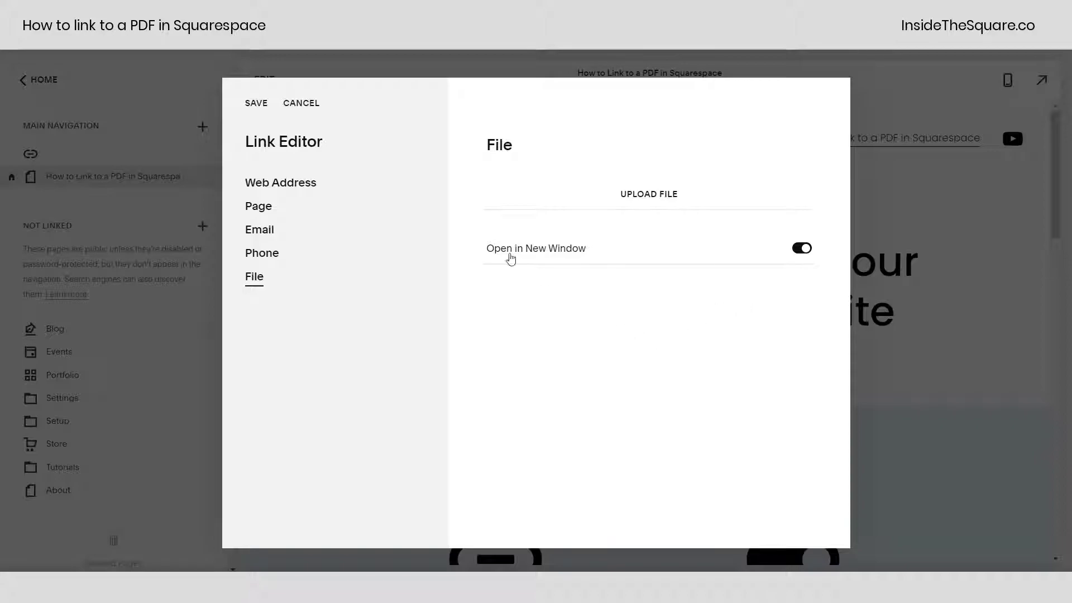
- Discard the unsaved navigation link and start editing the page
{"action": "left_click", "coordinate": [250, 107]}
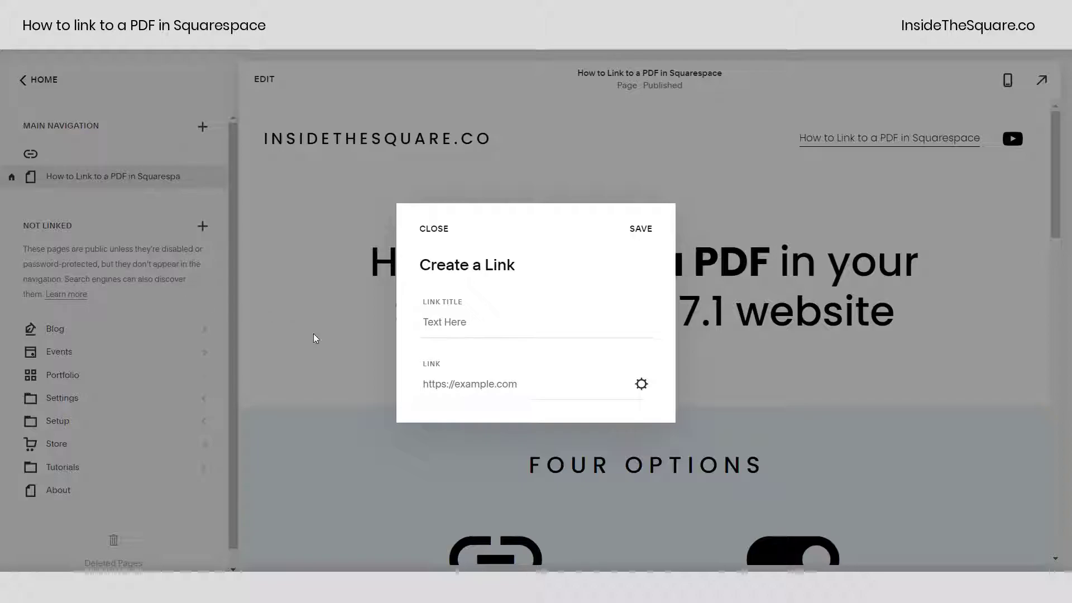
{"action": "left_click", "coordinate": [431, 231]}
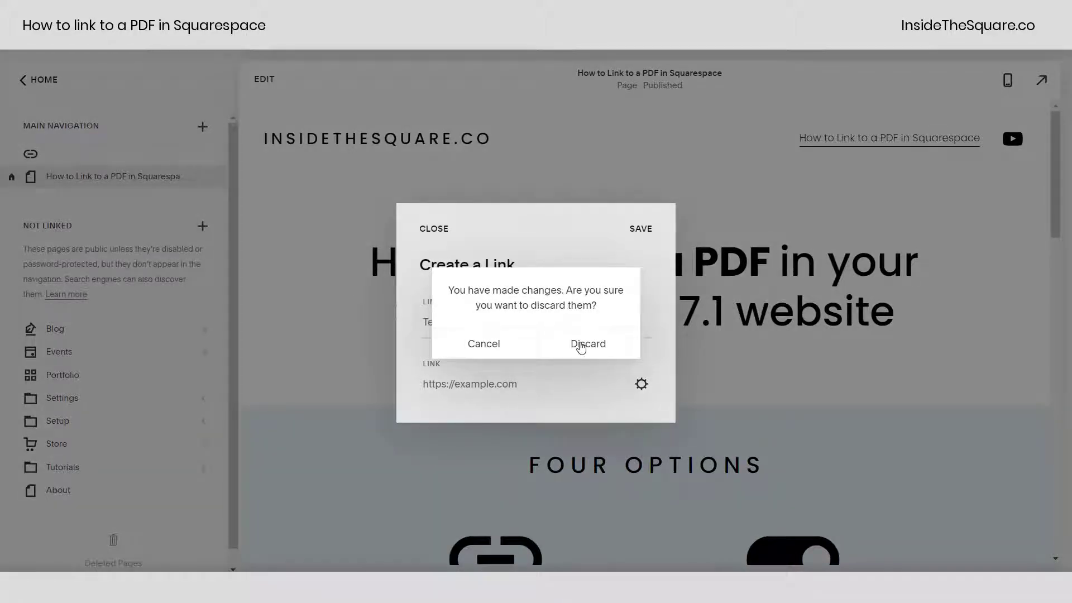
{"action": "left_click", "coordinate": [580, 345]}
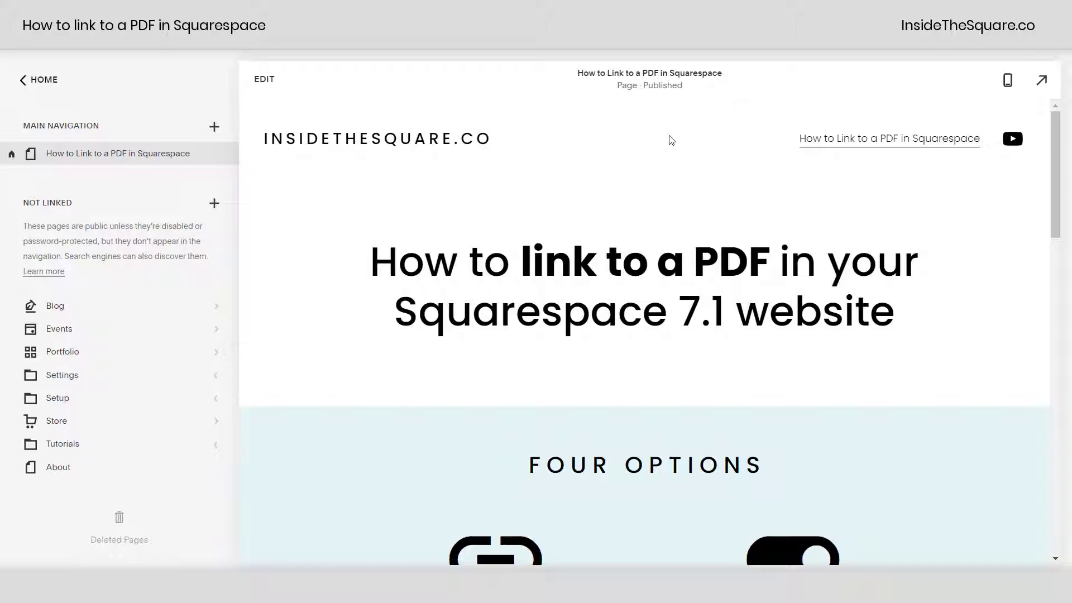
{"action": "left_click", "coordinate": [264, 78]}
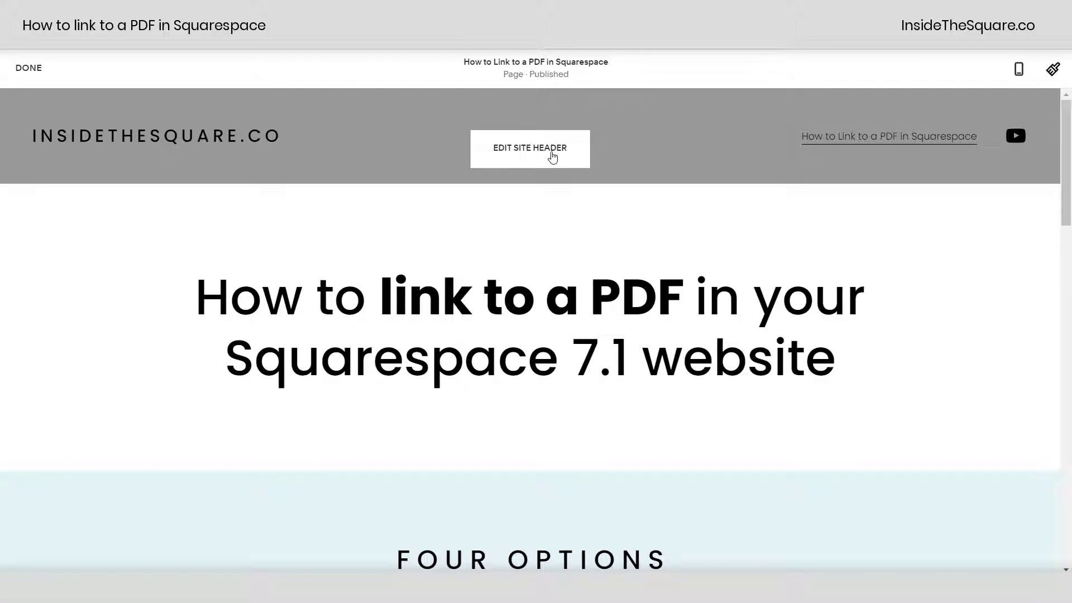
- Add a Button to the site header and switch its link type to File
{"action": "left_click", "coordinate": [552, 157]}
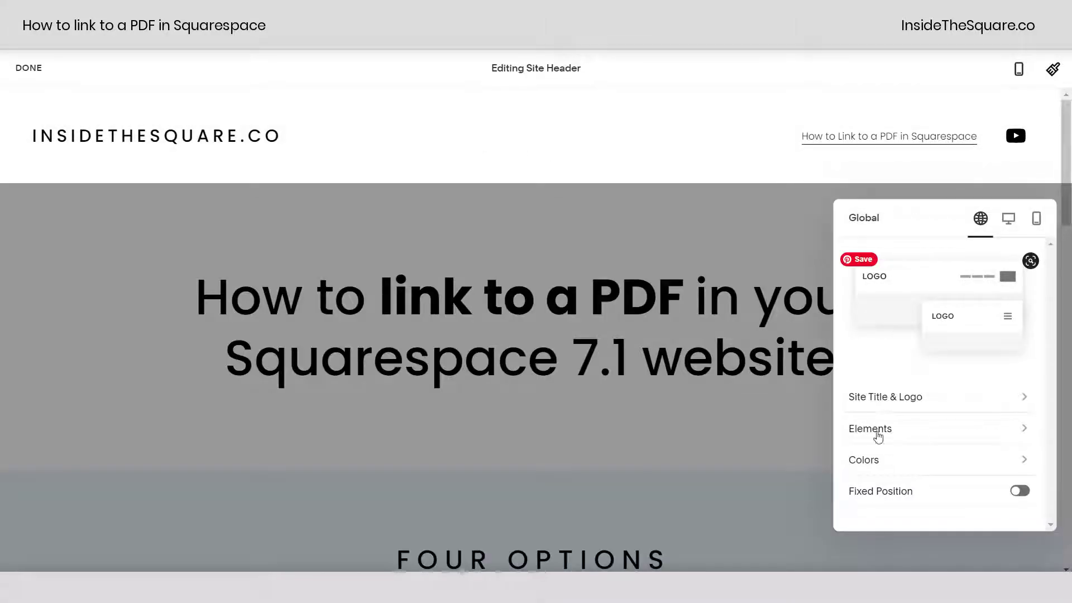
{"action": "left_click", "coordinate": [879, 435]}
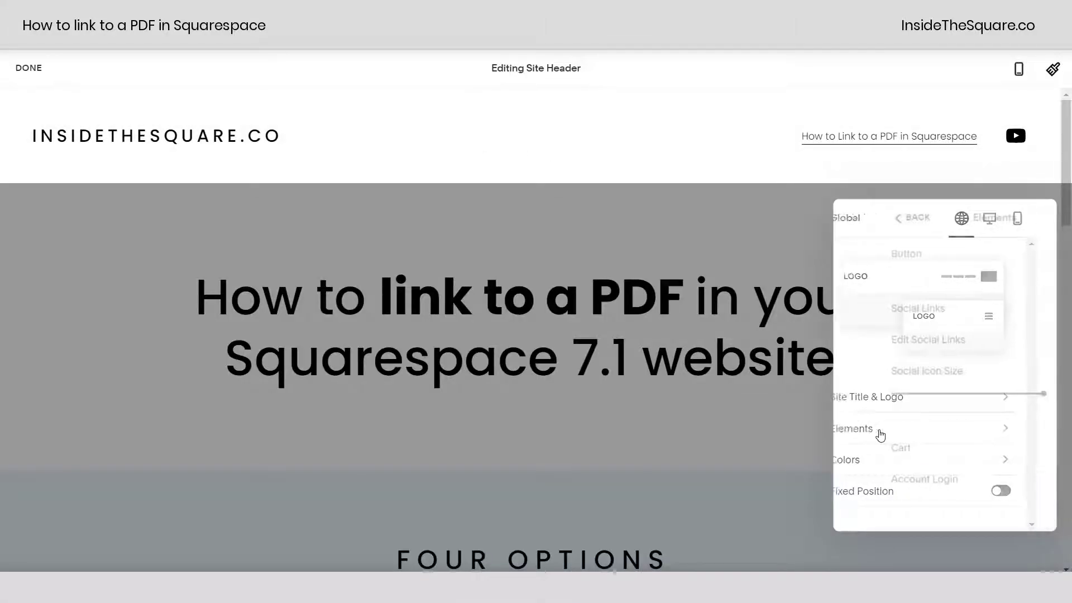
{"action": "left_click", "coordinate": [1032, 254]}
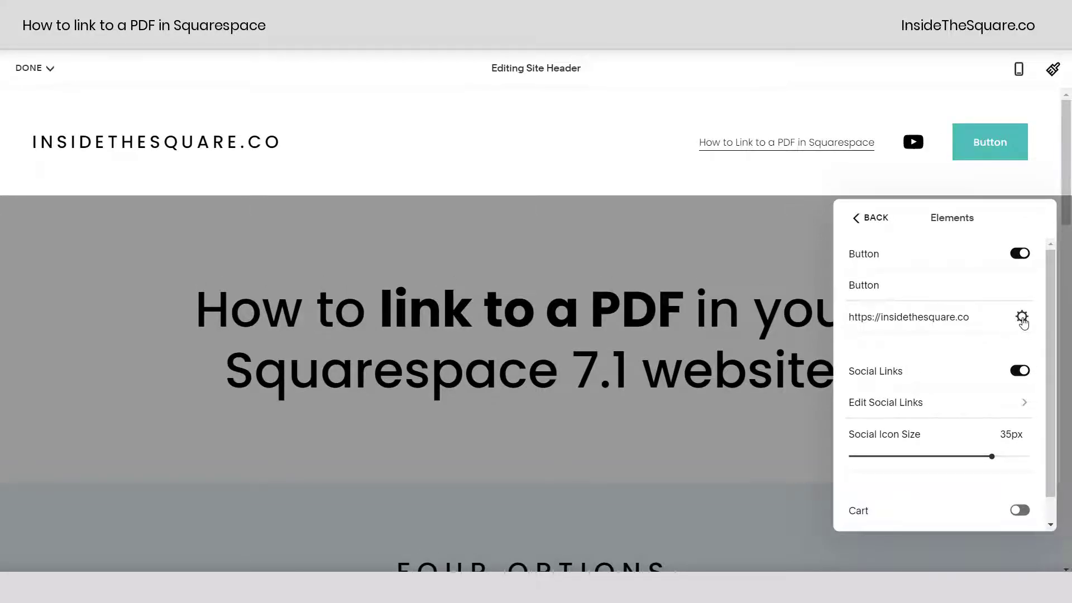
{"action": "left_click", "coordinate": [1022, 318]}
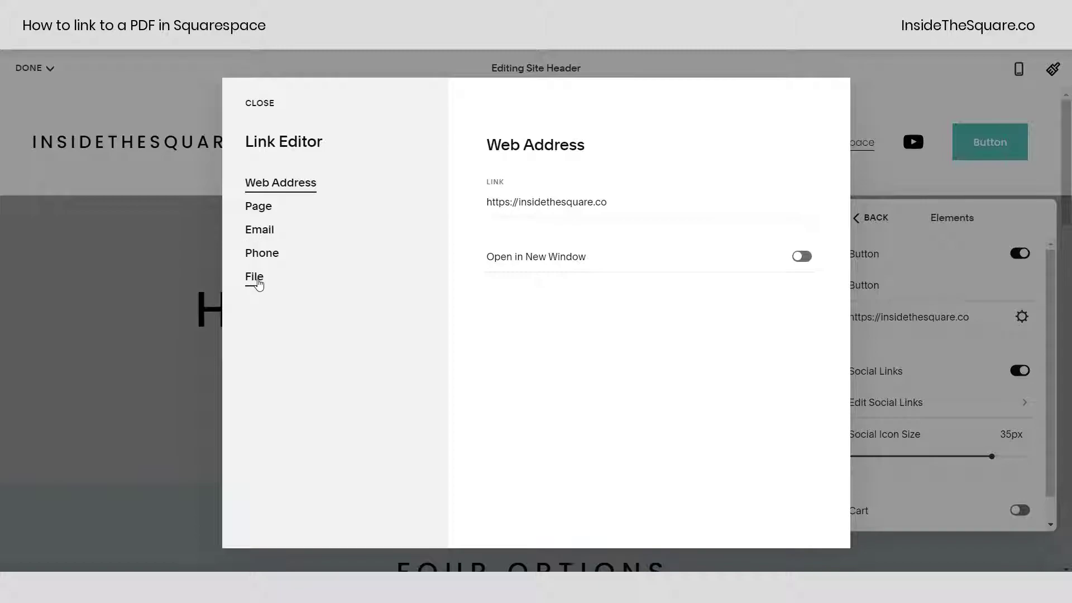
{"action": "left_click", "coordinate": [255, 277]}
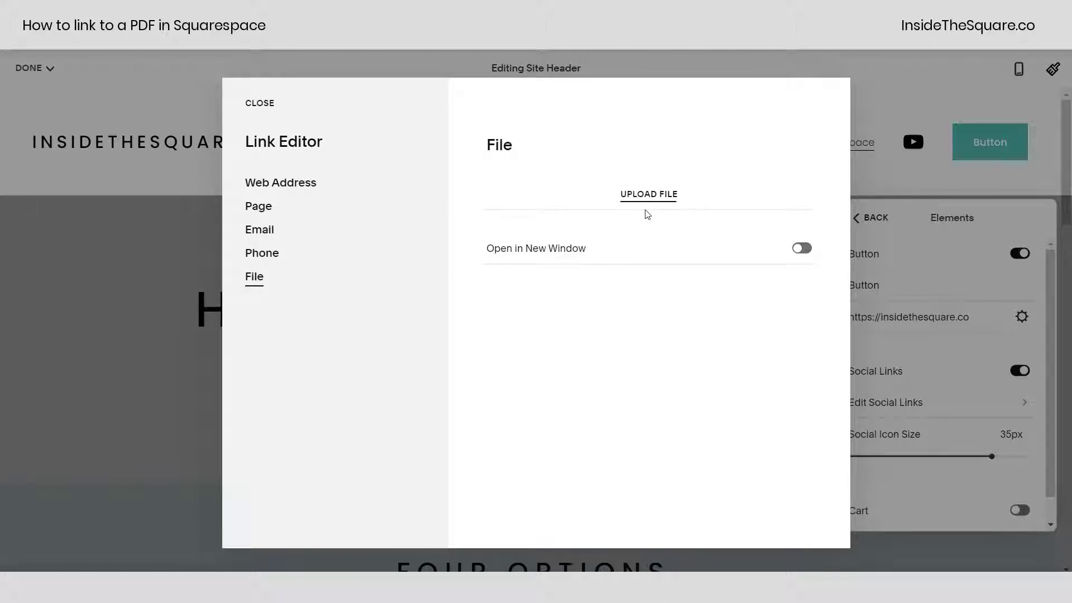
- Toggle Open in New Window on and off, close link settings, and exit header editing
{"action": "left_click", "coordinate": [802, 249]}
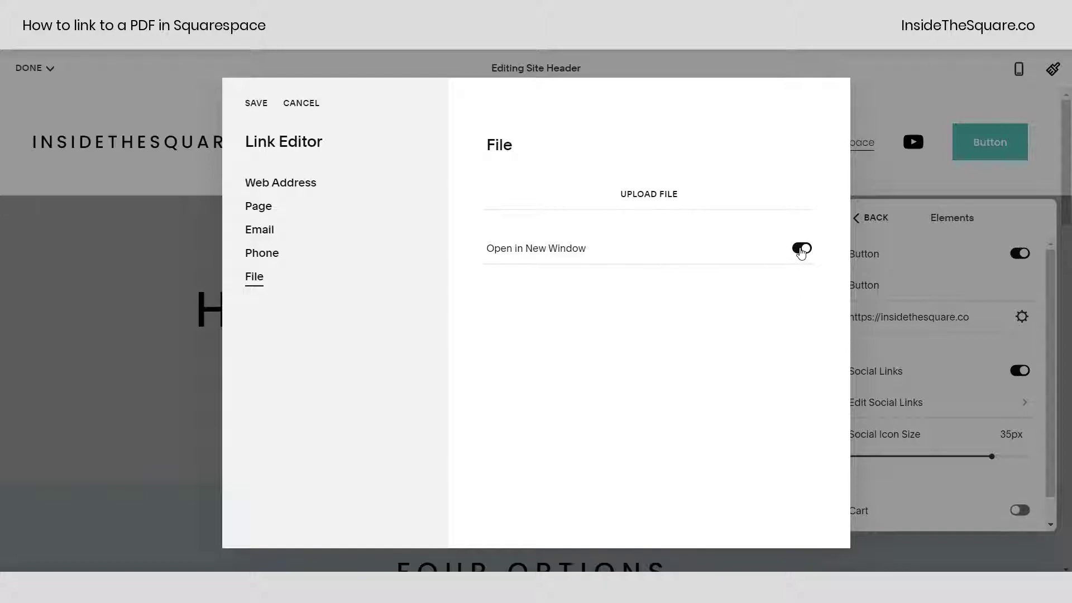
{"action": "left_click", "coordinate": [801, 249]}
{"action": "left_click", "coordinate": [311, 110]}
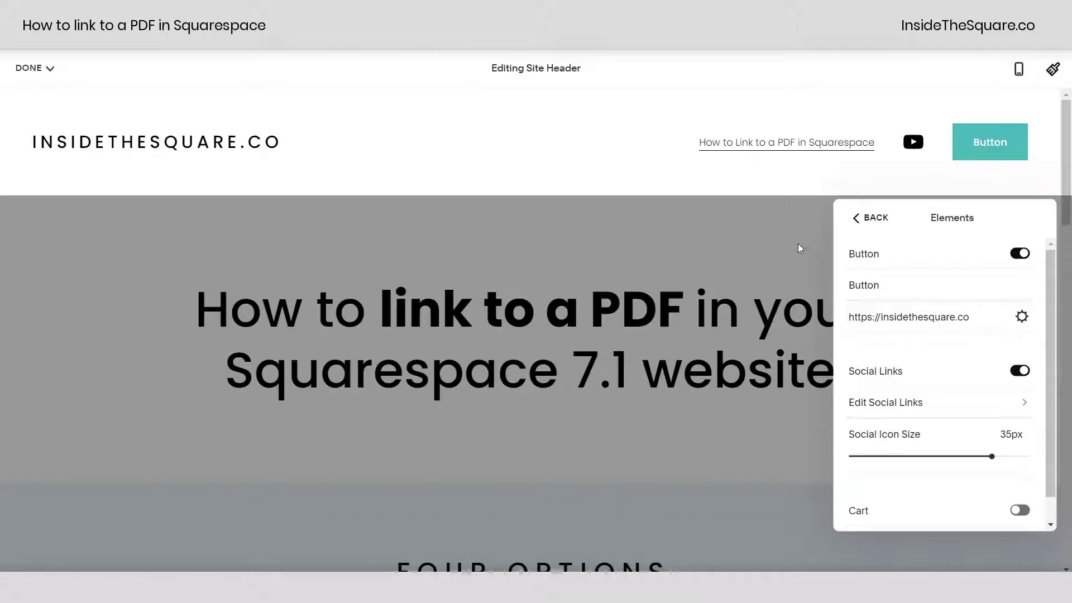
{"action": "left_click", "coordinate": [853, 217]}
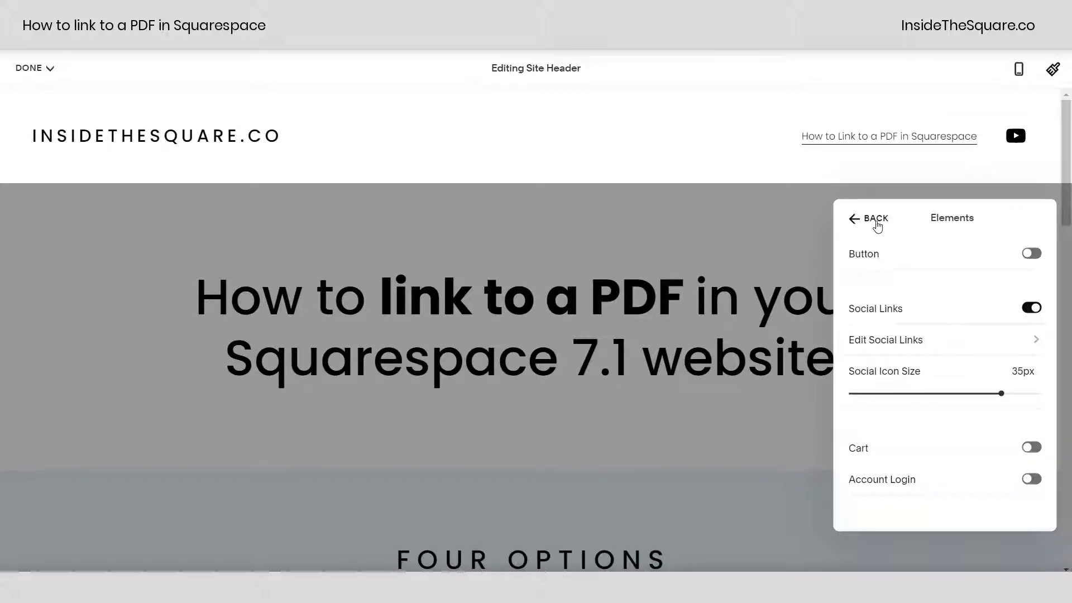
{"action": "left_click", "coordinate": [875, 221]}
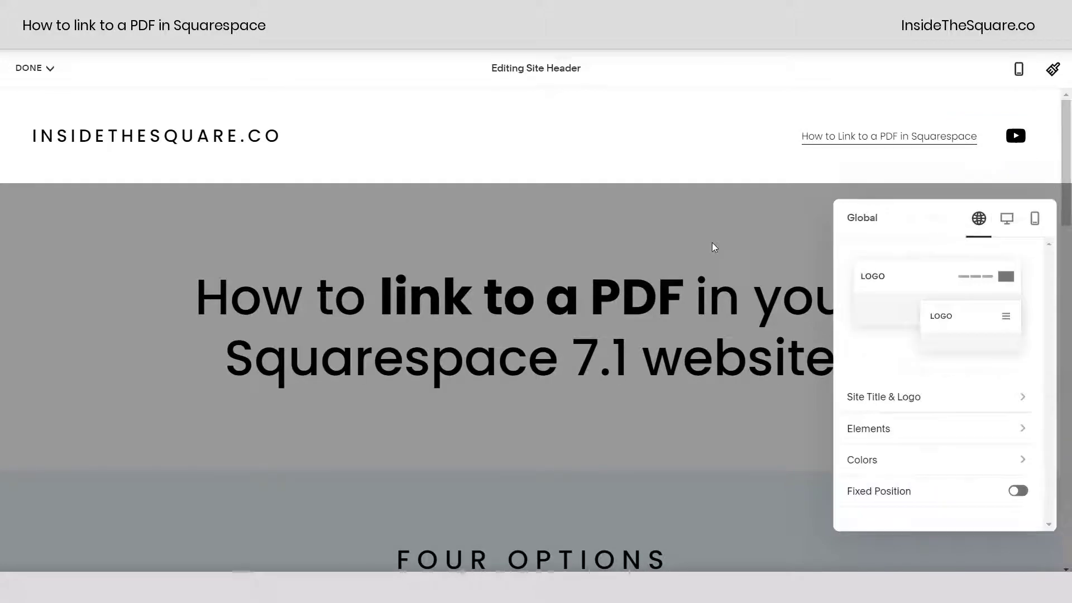
{"action": "left_click", "coordinate": [714, 248]}
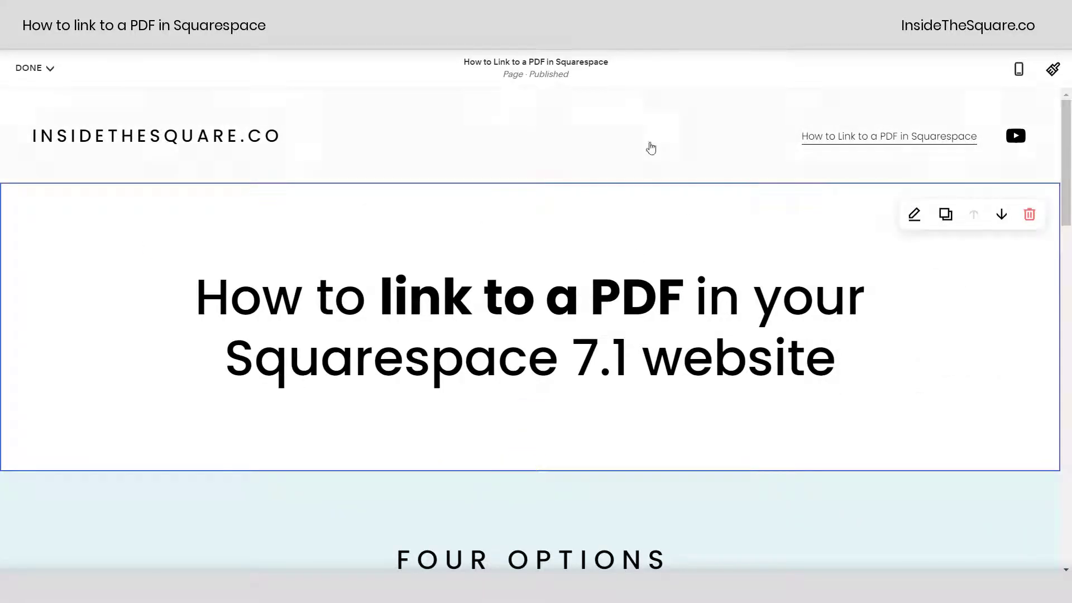
- Re-add the header Button, check its File link option, and exit with the link unchanged
{"action": "left_click", "coordinate": [564, 160]}
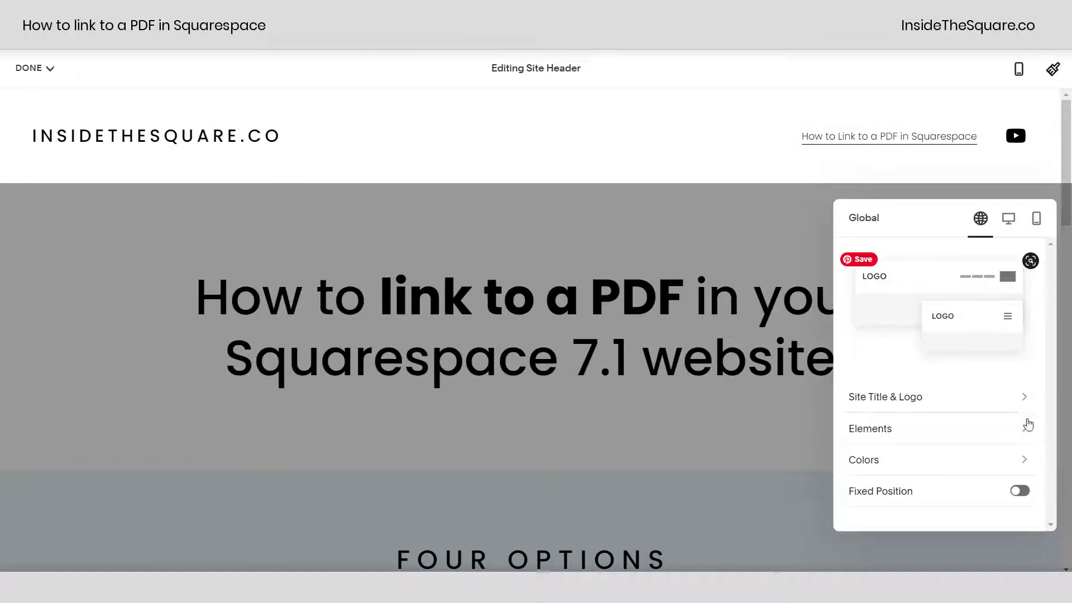
{"action": "left_click", "coordinate": [874, 429]}
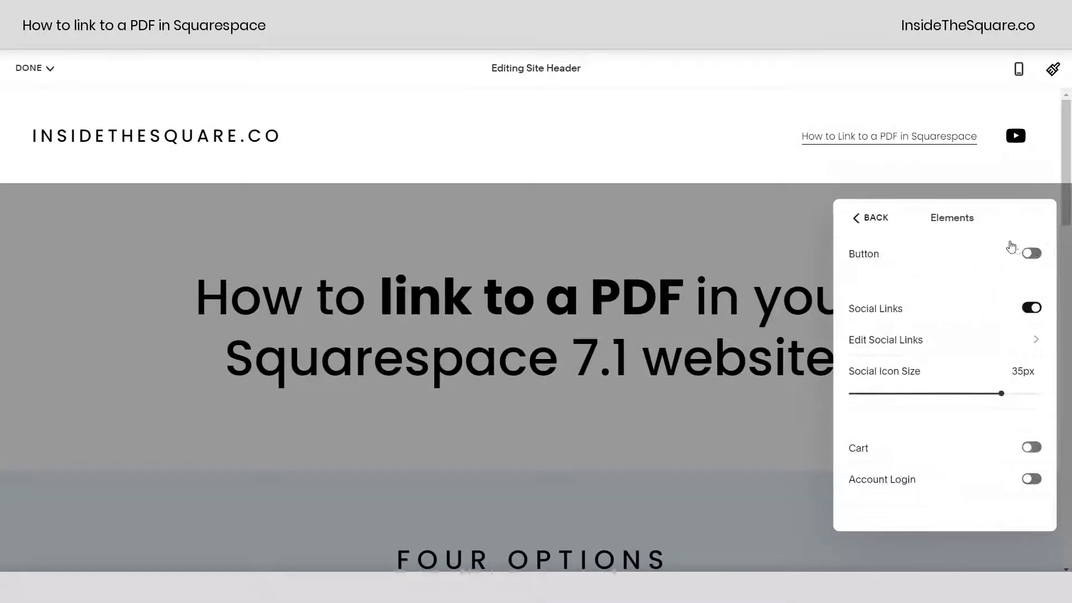
{"action": "left_click", "coordinate": [1032, 255]}
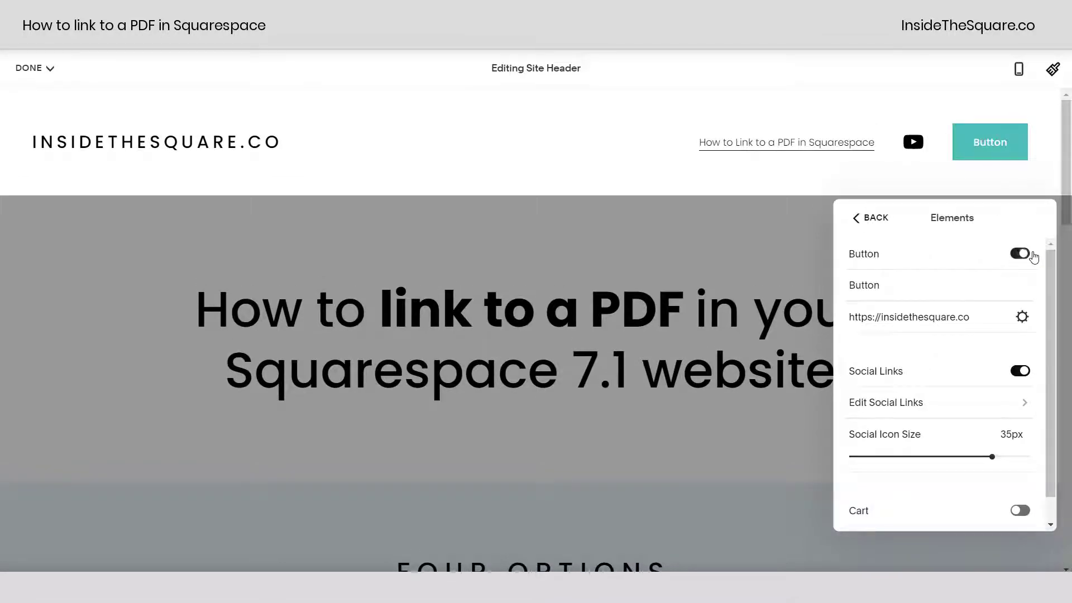
{"action": "left_click", "coordinate": [1022, 318]}
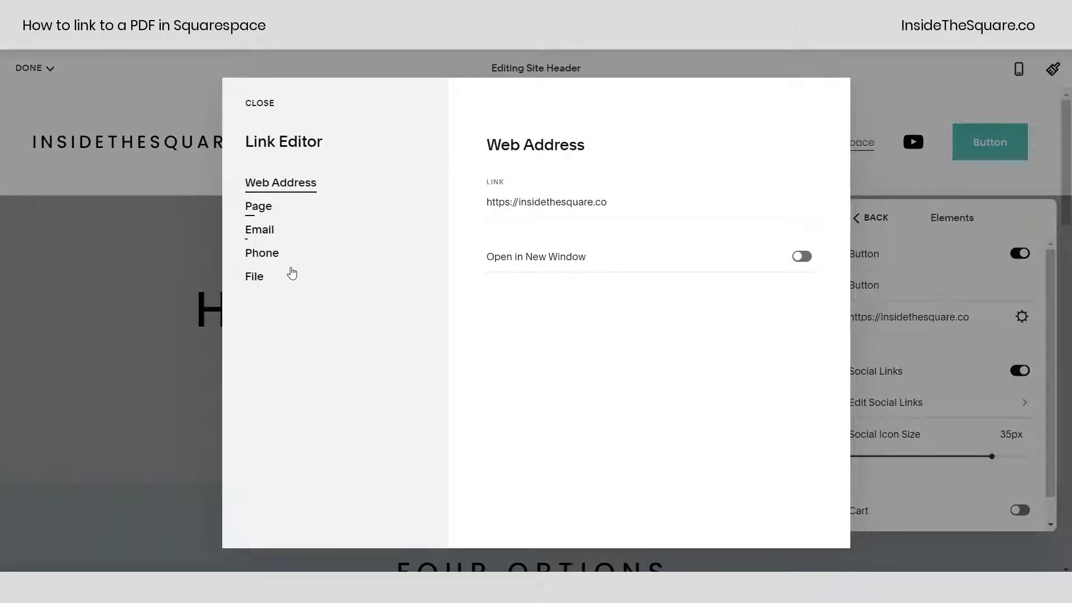
{"action": "left_click", "coordinate": [265, 280]}
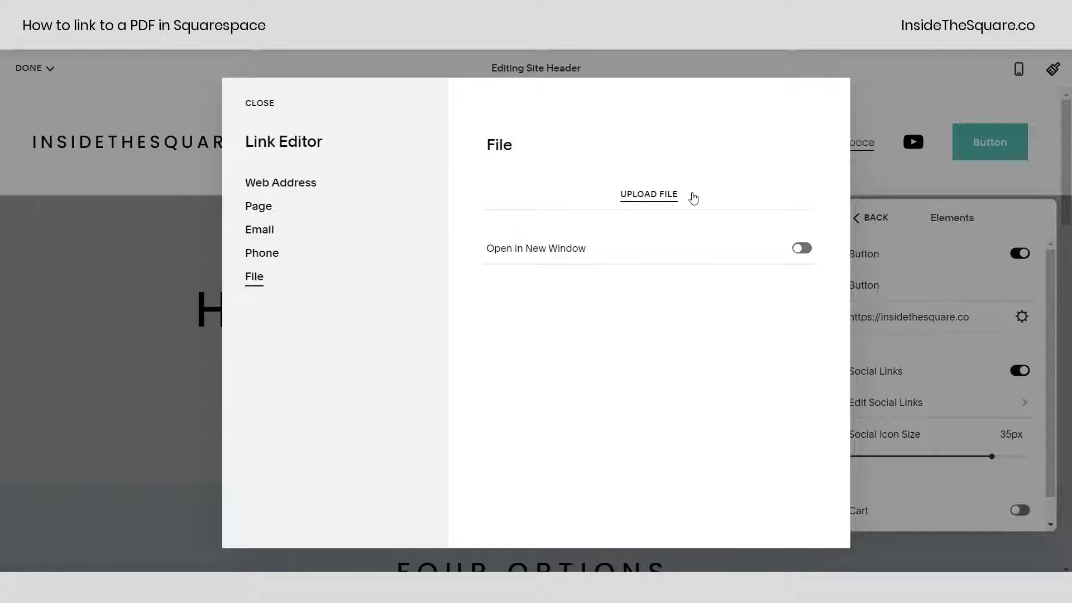
{"action": "left_click", "coordinate": [266, 112]}
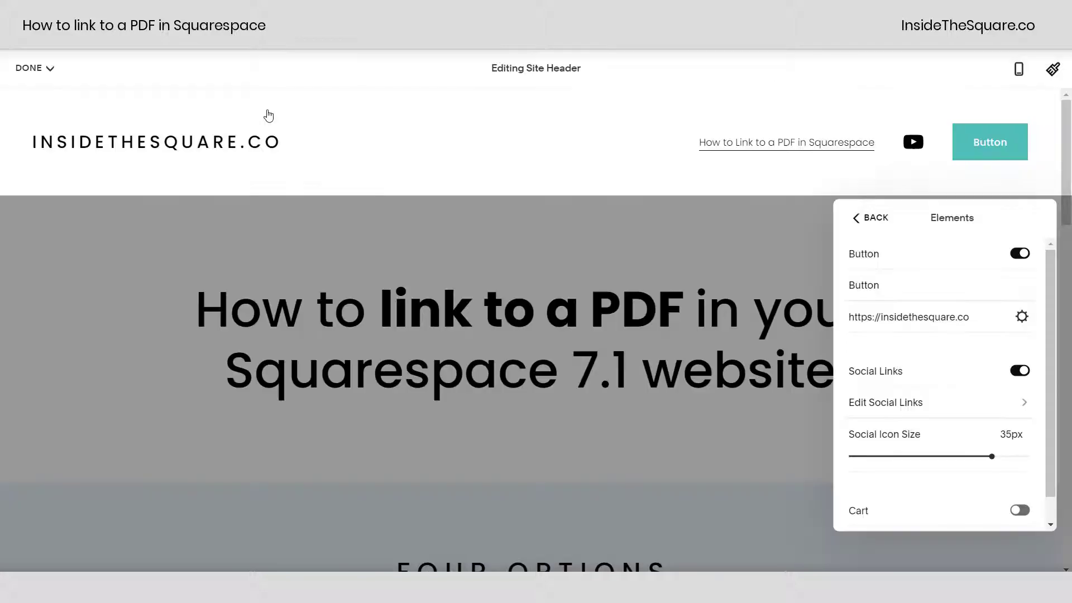
{"action": "left_click", "coordinate": [593, 244]}
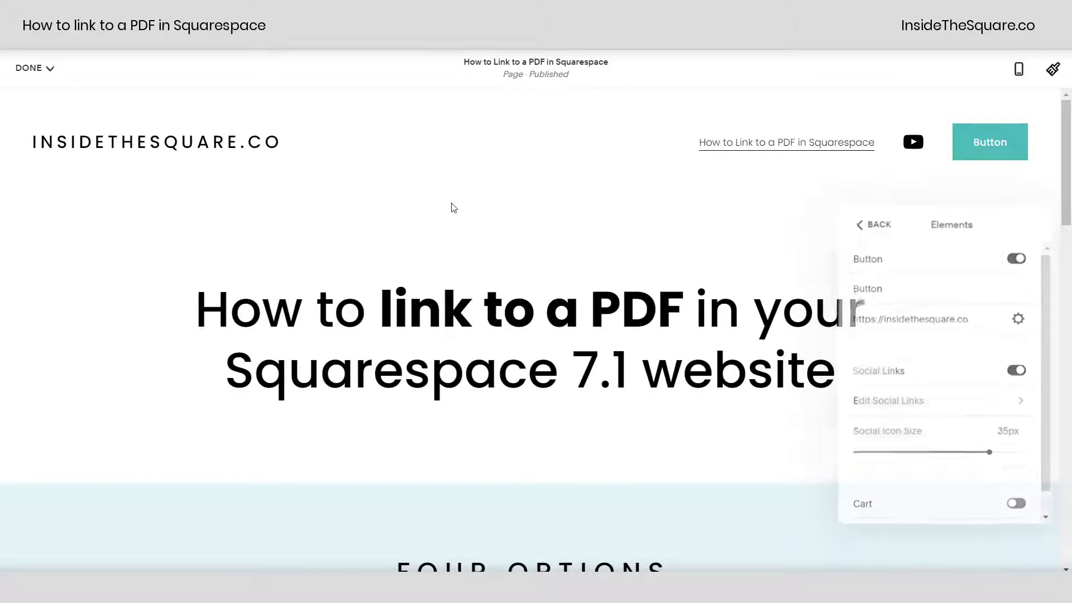
{"action": "scroll", "coordinate": [672, 301], "scroll_direction": "down", "scroll_amount": 9}
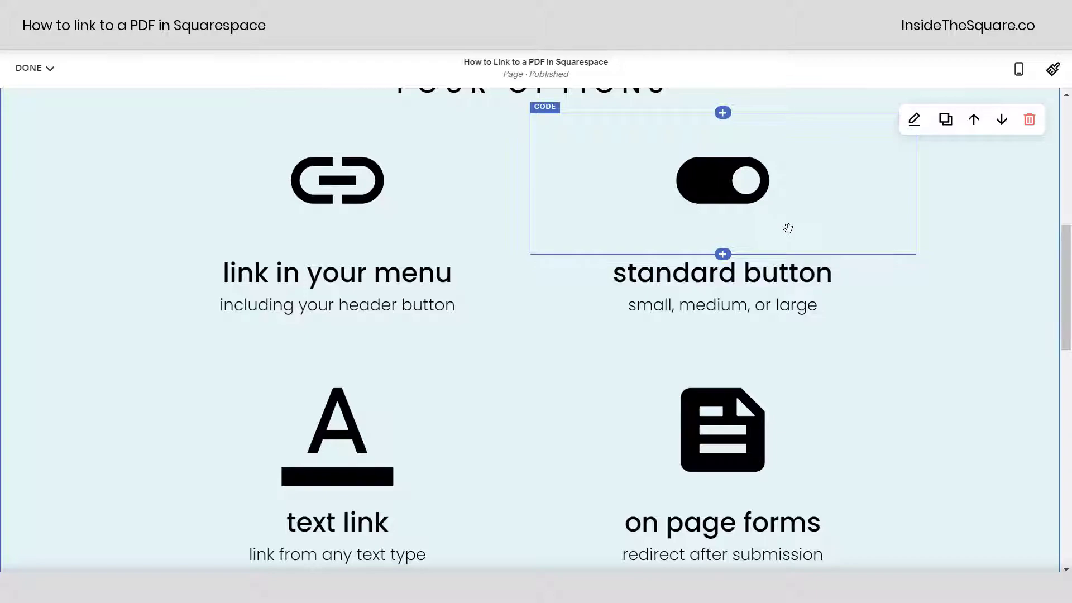
{"action": "scroll", "coordinate": [787, 228], "scroll_direction": "down", "scroll_amount": 10}
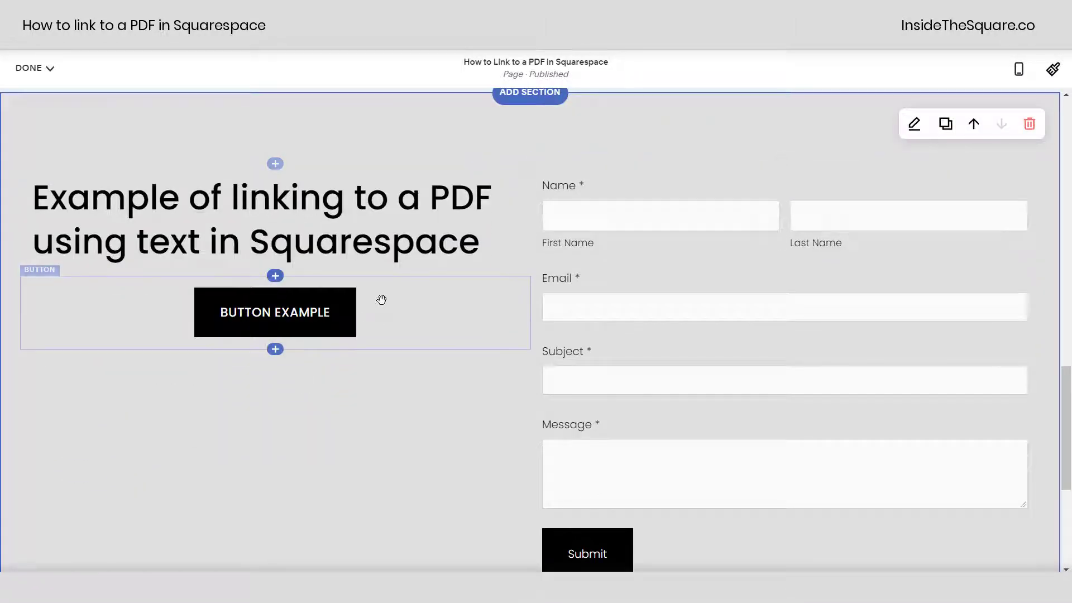
{"action": "double_click", "coordinate": [380, 298]}
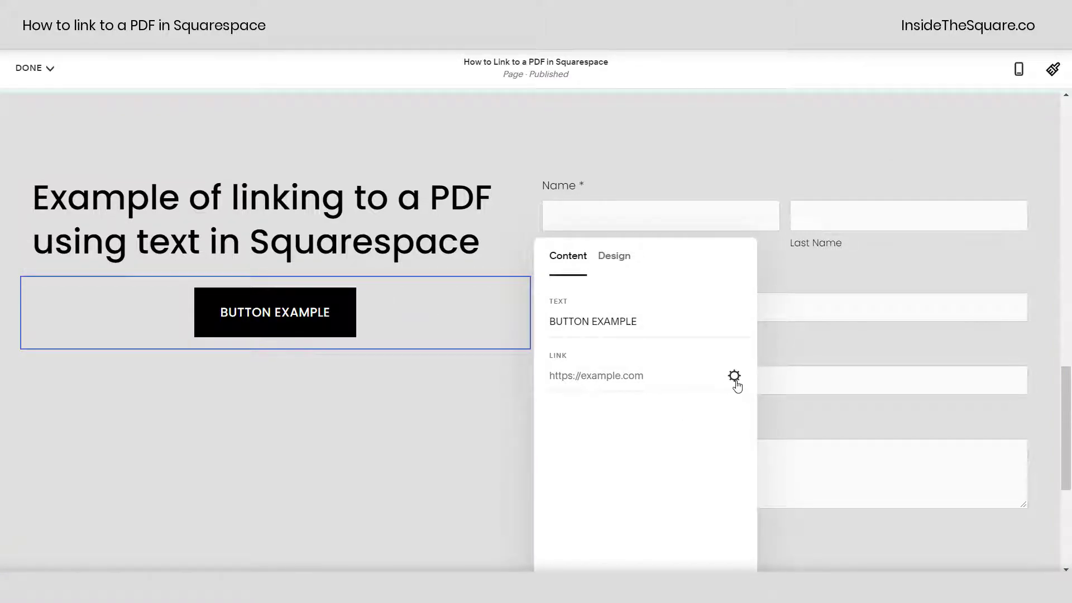
{"action": "left_click", "coordinate": [734, 376]}
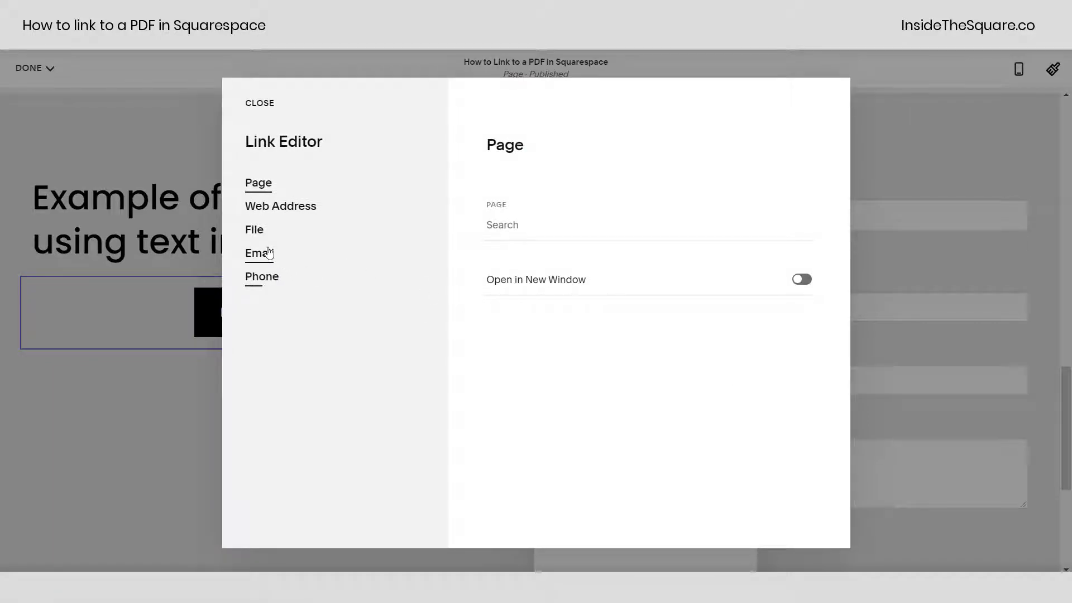
{"action": "left_click", "coordinate": [270, 239]}
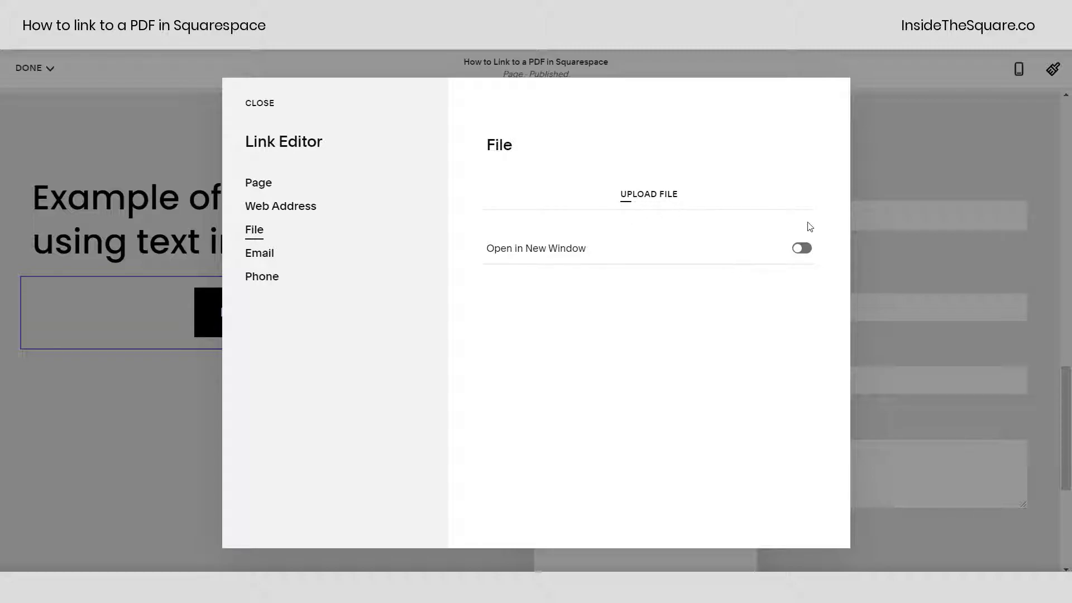
{"action": "left_click", "coordinate": [799, 249]}
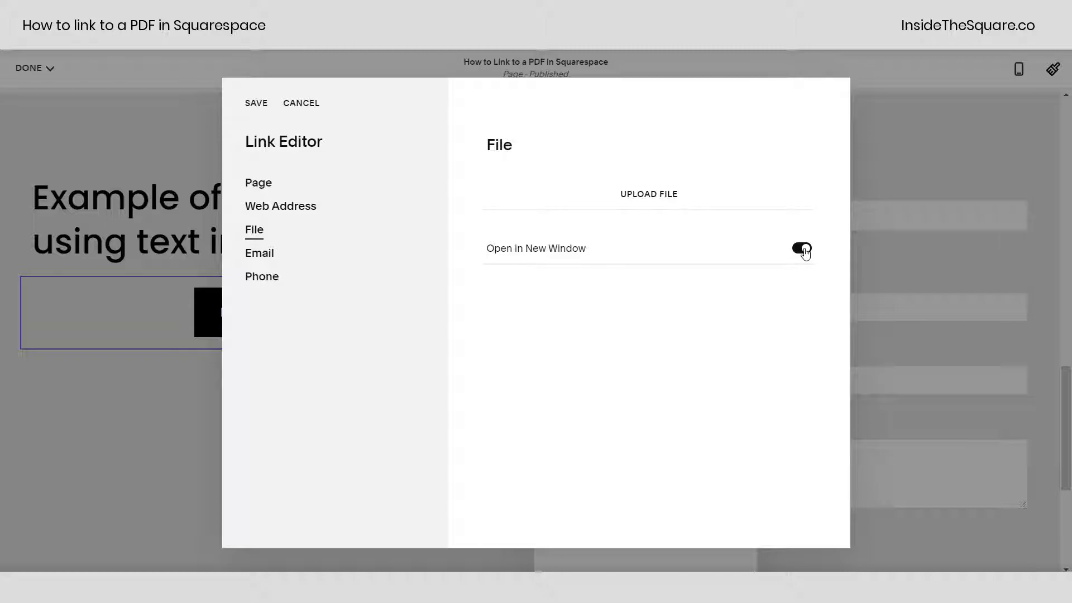
{"action": "left_click", "coordinate": [804, 250]}
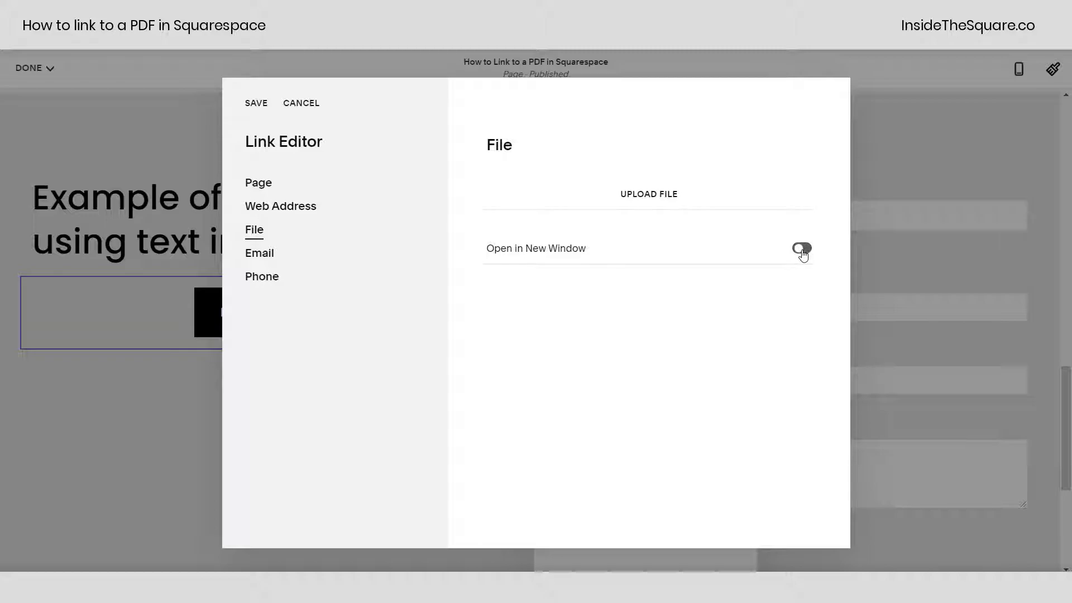
{"action": "left_click", "coordinate": [308, 104]}
{"action": "left_click", "coordinate": [455, 420]}
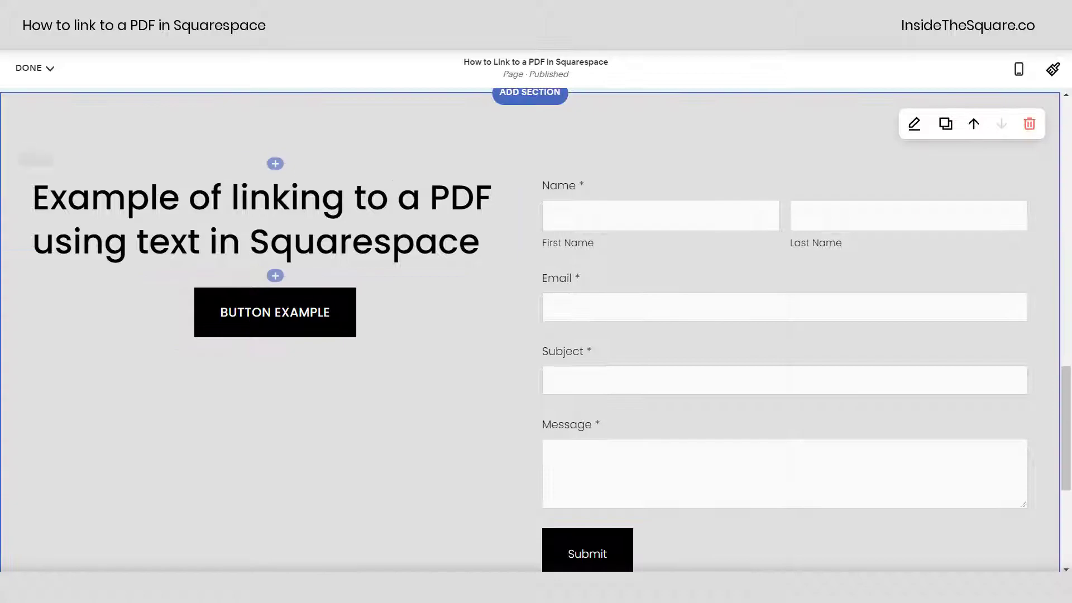
- Set the contact form's Post-Submit action to Redirect, previewing the File link option without changes
{"action": "double_click", "coordinate": [677, 208]}
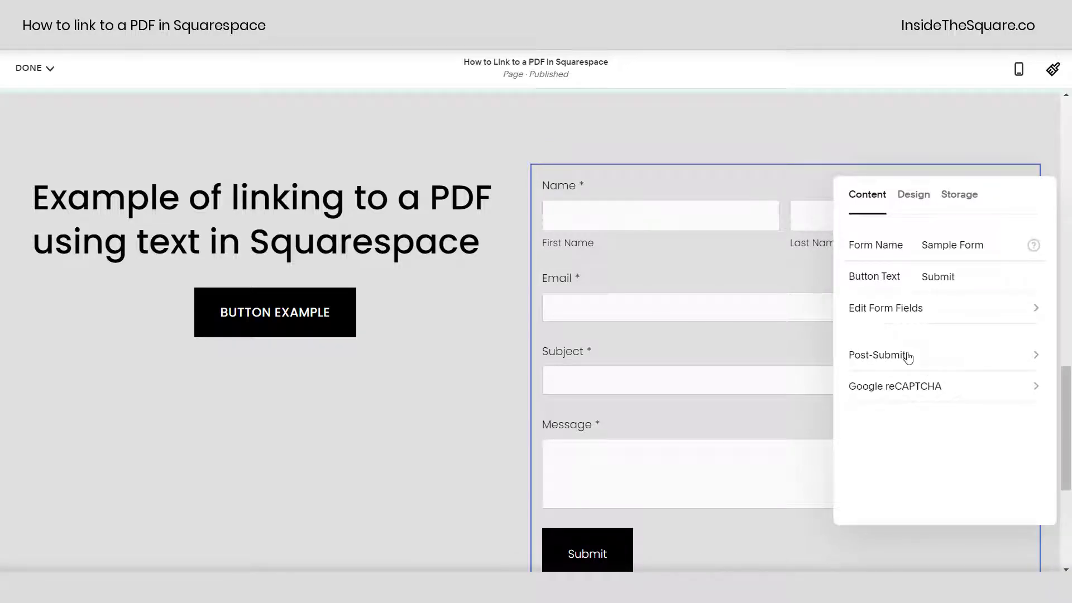
{"action": "left_click", "coordinate": [908, 357]}
{"action": "left_click", "coordinate": [999, 254]}
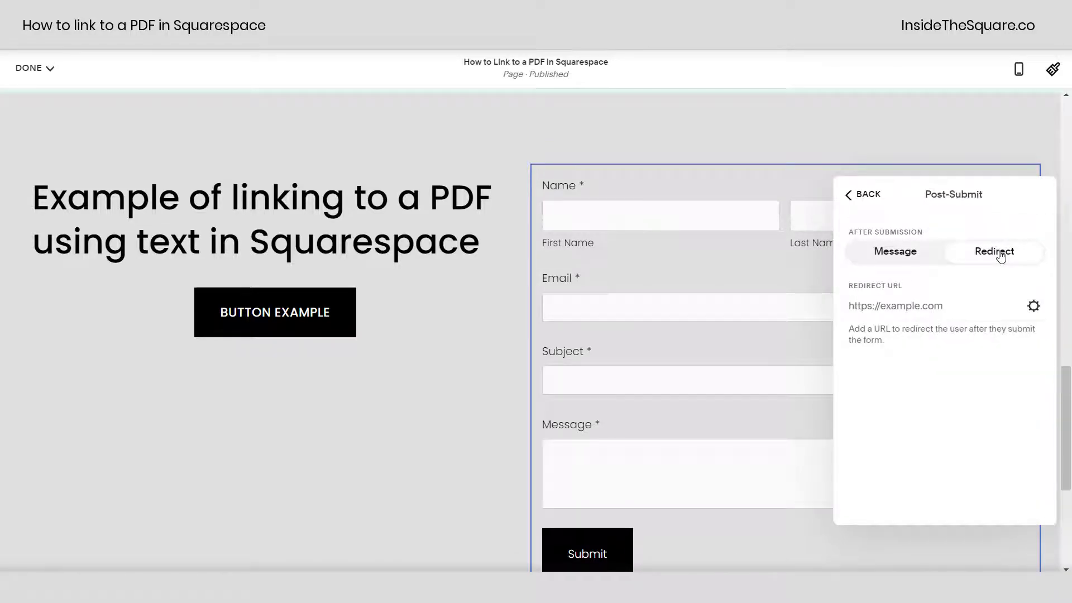
{"action": "left_click", "coordinate": [1034, 307]}
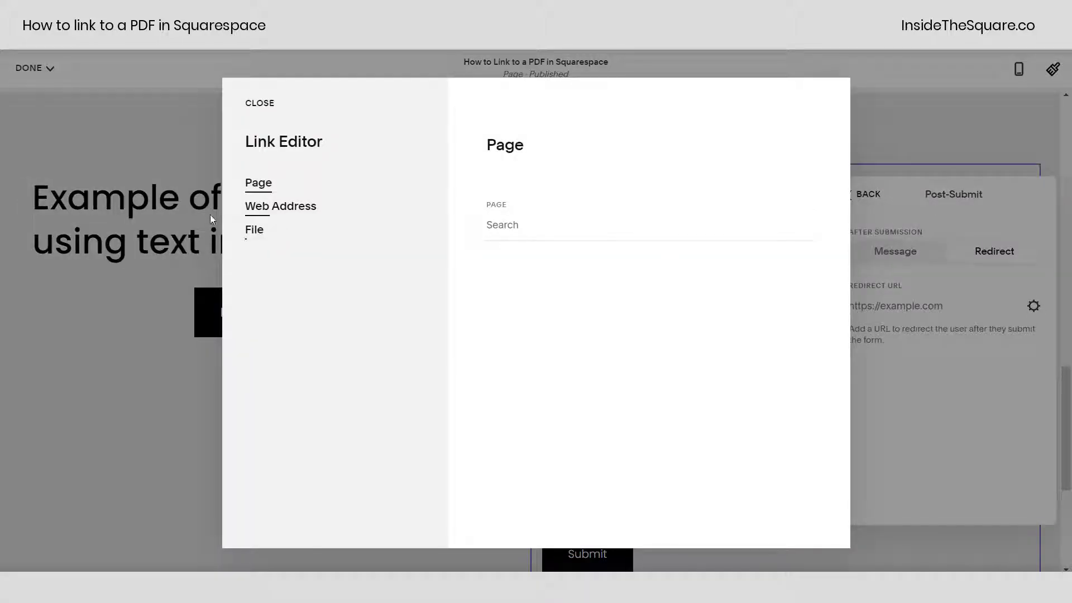
{"action": "left_click", "coordinate": [261, 232]}
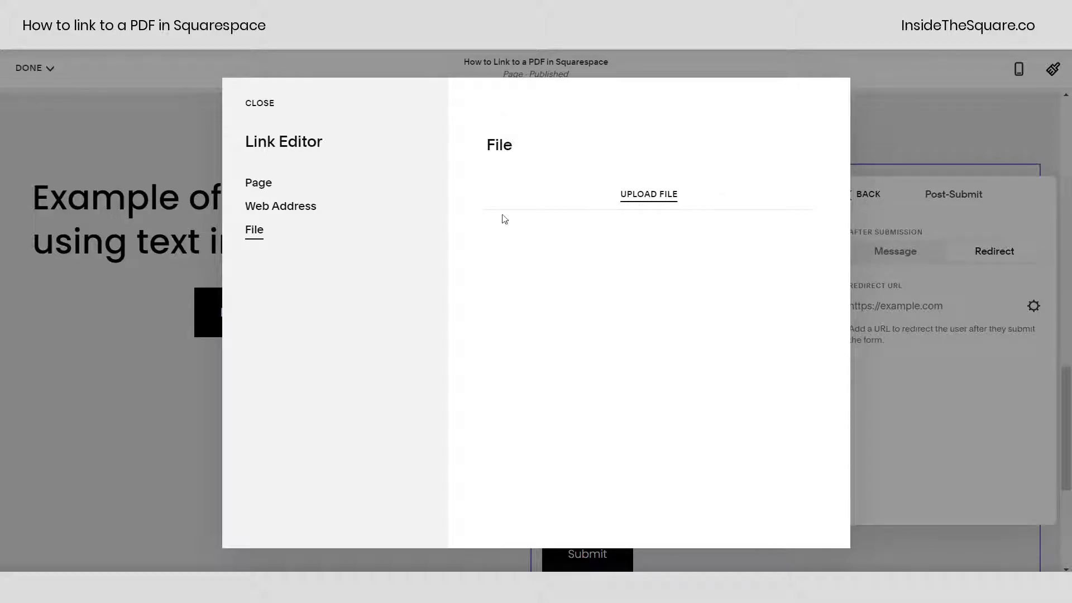
{"action": "left_click", "coordinate": [259, 104]}
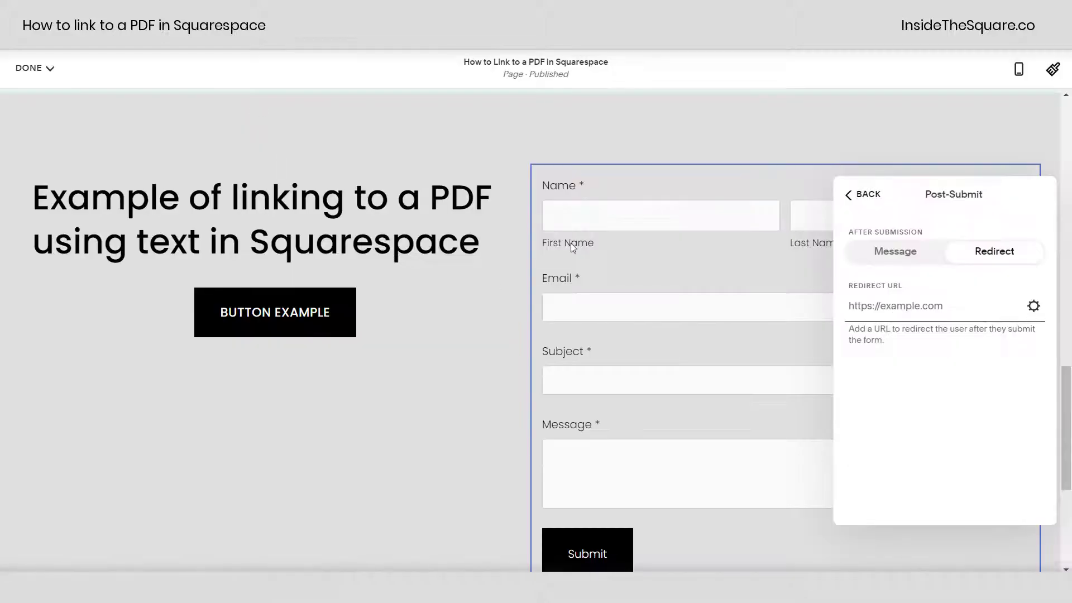
{"action": "left_click", "coordinate": [459, 259]}
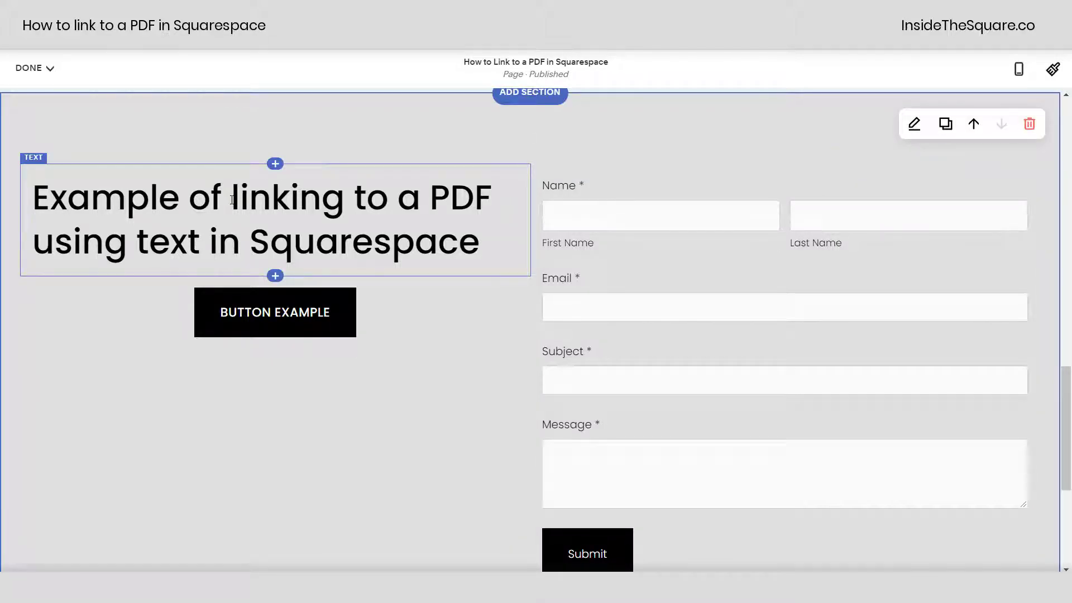
- Select 'linking' in the heading and set up a text link to a File
{"action": "left_click_drag", "start_coordinate": [232, 200], "coordinate": [349, 180]}
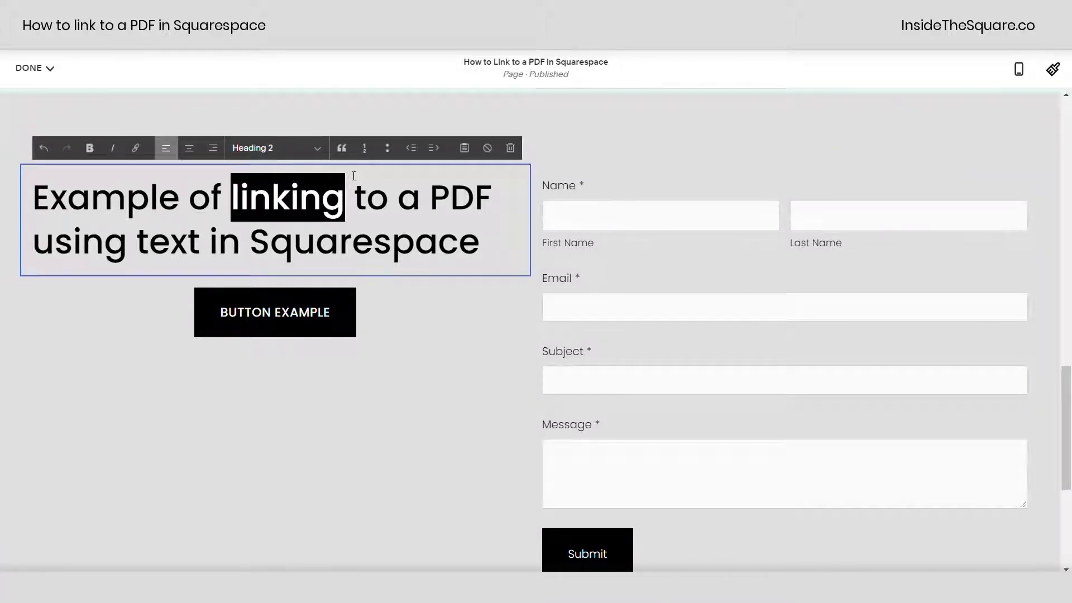
{"action": "left_click", "coordinate": [137, 148]}
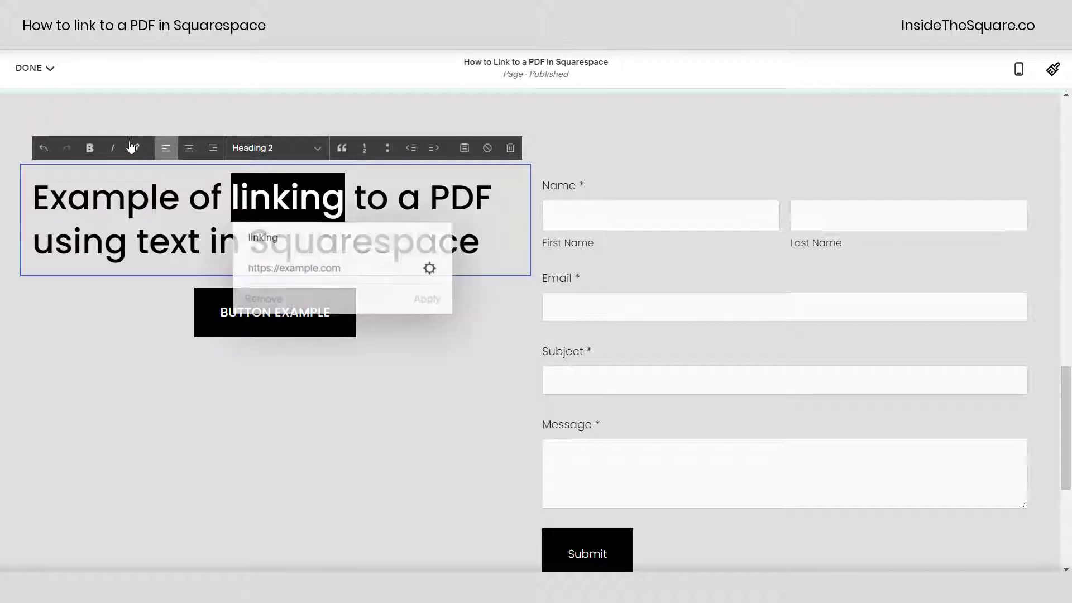
{"action": "left_click", "coordinate": [432, 269]}
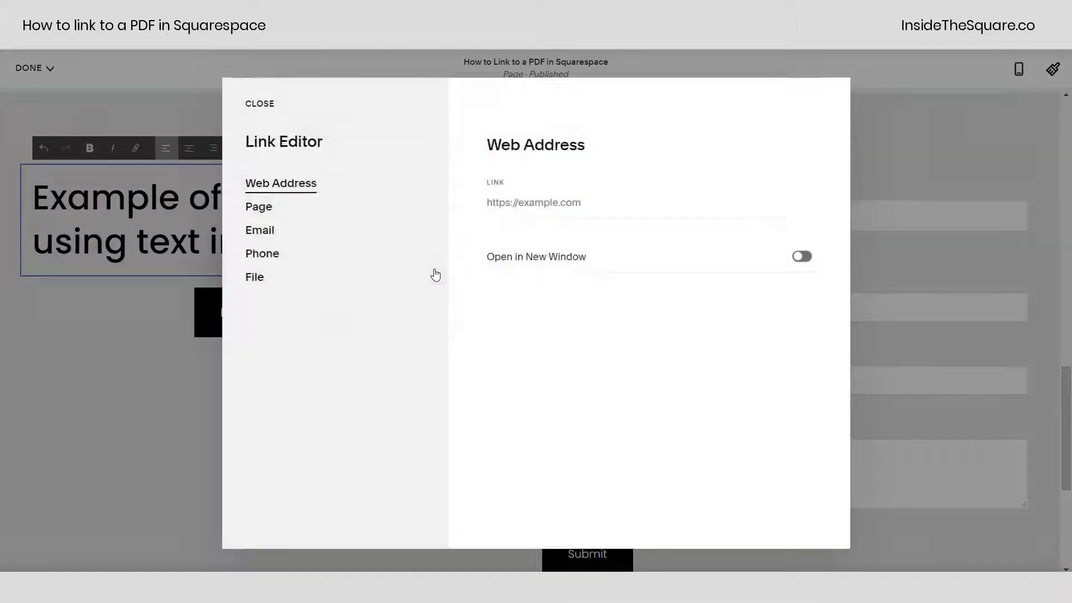
{"action": "left_click", "coordinate": [260, 286]}
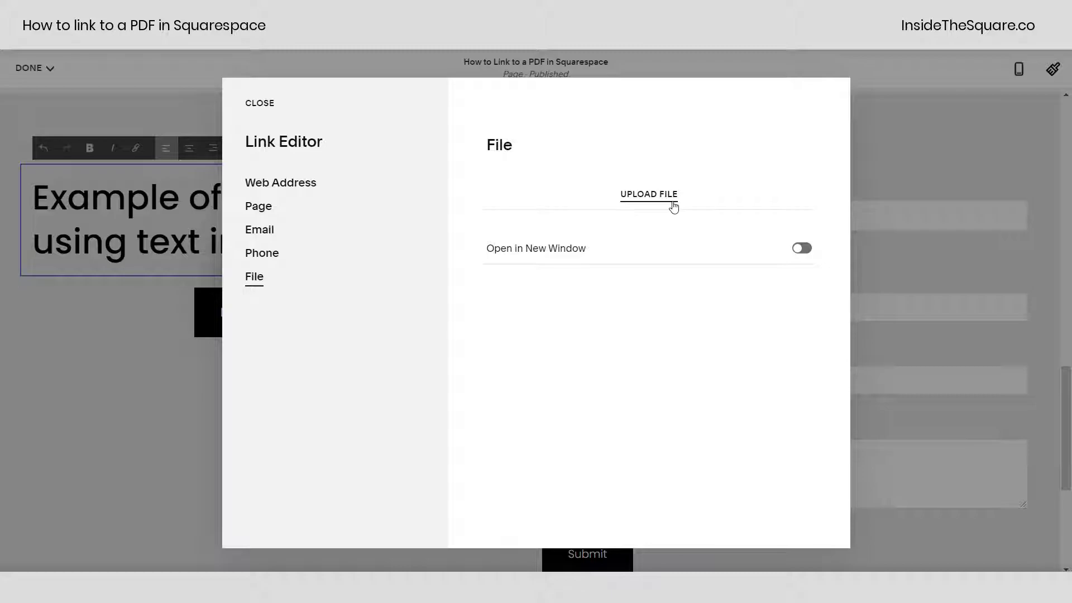
- Toggle Open in New Window, cancel the text link, and open the DONE menu
{"action": "left_click", "coordinate": [805, 251]}
{"action": "left_click", "coordinate": [799, 250]}
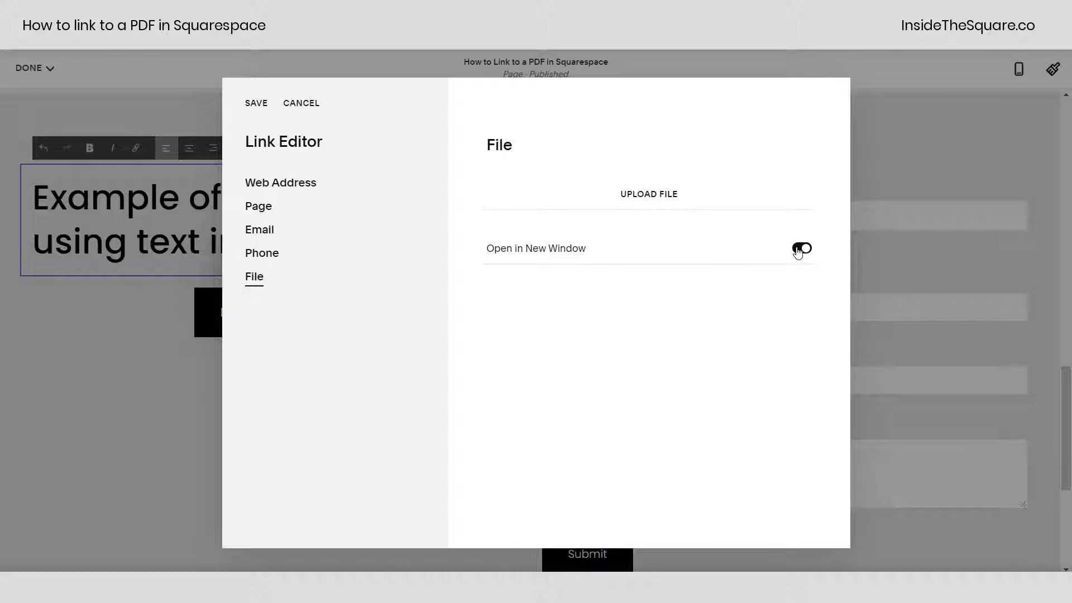
{"action": "left_click", "coordinate": [802, 250]}
{"action": "left_click", "coordinate": [802, 249]}
{"action": "left_click", "coordinate": [305, 105]}
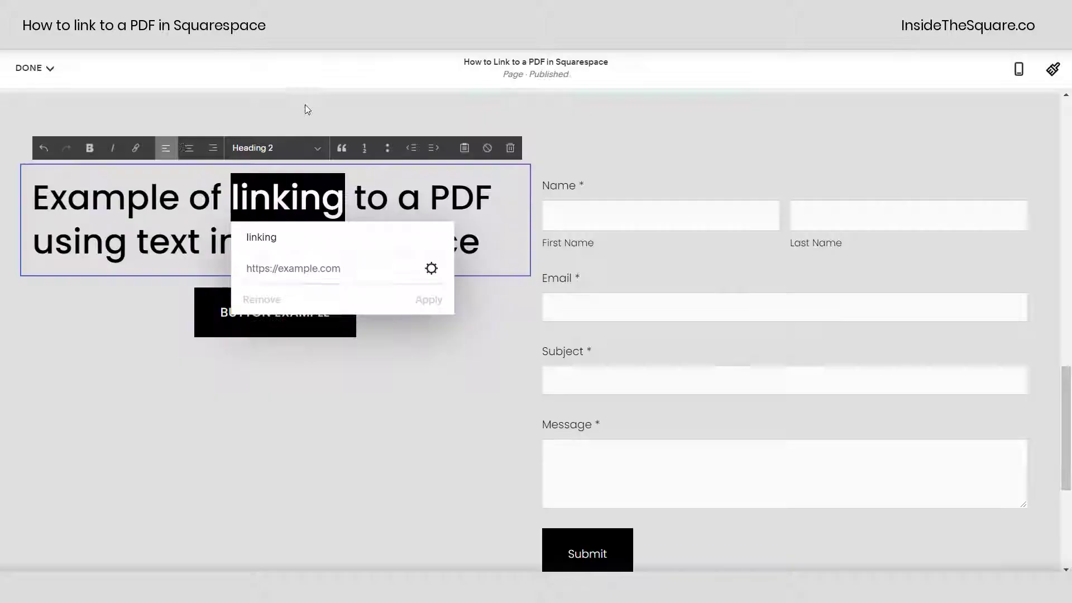
{"action": "left_click", "coordinate": [470, 377]}
{"action": "left_click", "coordinate": [47, 67]}
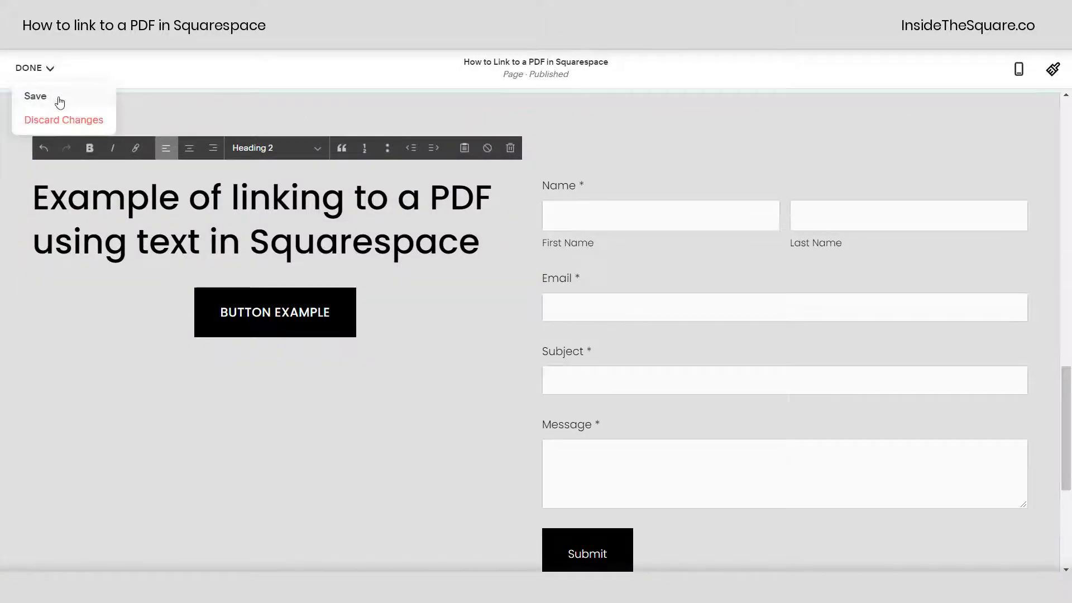
- Save the page edits and scroll the preview back to the top
{"action": "left_click", "coordinate": [56, 99]}
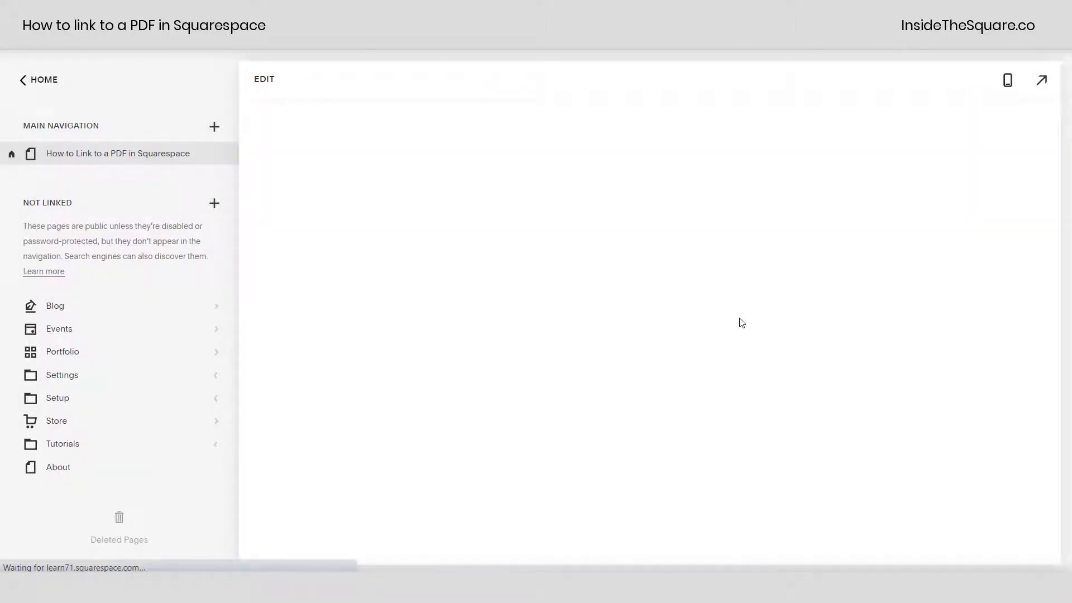
{"action": "scroll", "coordinate": [730, 280], "scroll_direction": "up", "scroll_amount": 15}
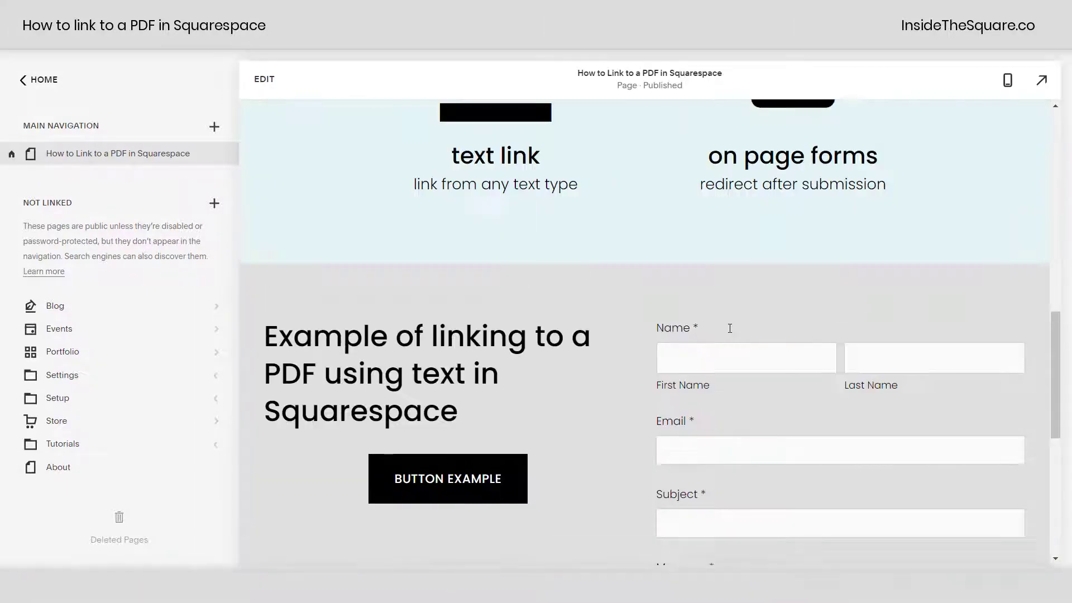
{"action": "scroll", "coordinate": [535, 350], "scroll_direction": "down", "scroll_amount": 1}
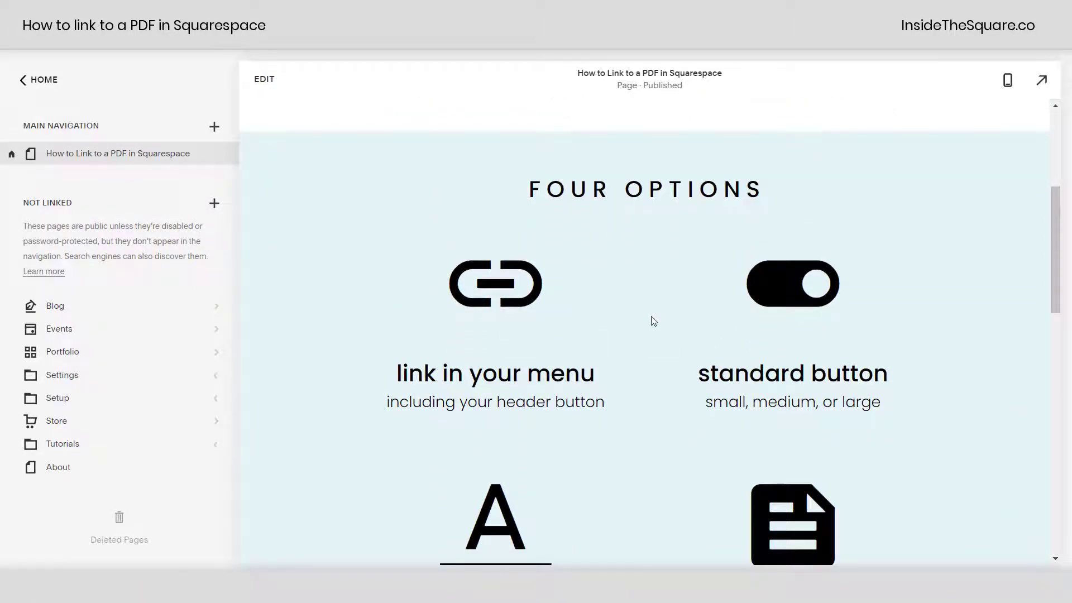
{"action": "scroll", "coordinate": [658, 306], "scroll_direction": "up", "scroll_amount": 5}
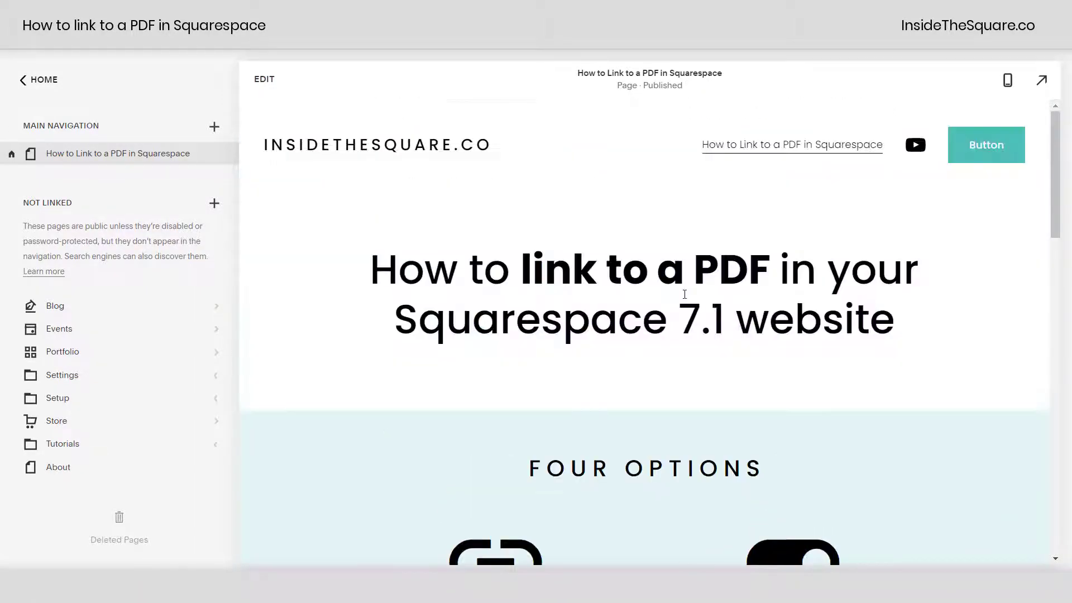
- Add a new Main Navigation link pointing to a File that opens in a new window
{"action": "left_click", "coordinate": [215, 128]}
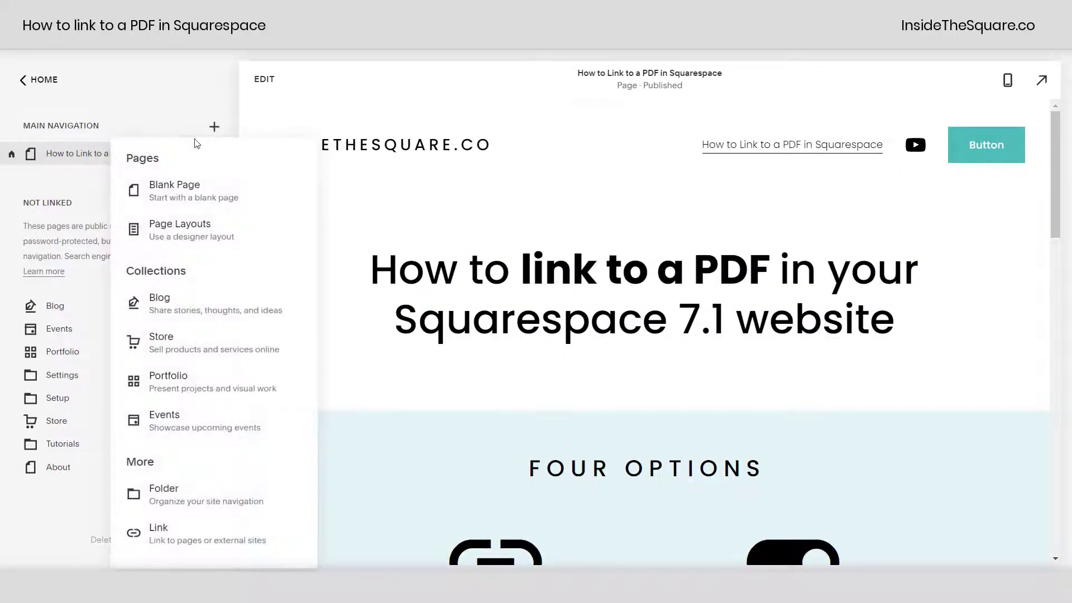
{"action": "left_click", "coordinate": [196, 540]}
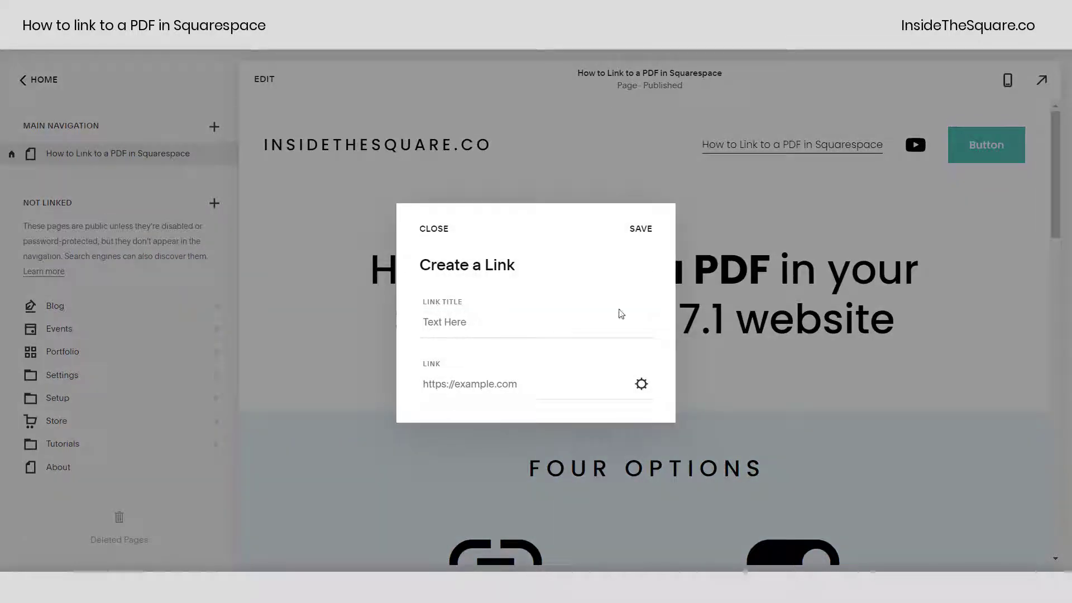
{"action": "left_click", "coordinate": [484, 329]}
{"action": "left_click", "coordinate": [642, 386]}
{"action": "left_click", "coordinate": [278, 286]}
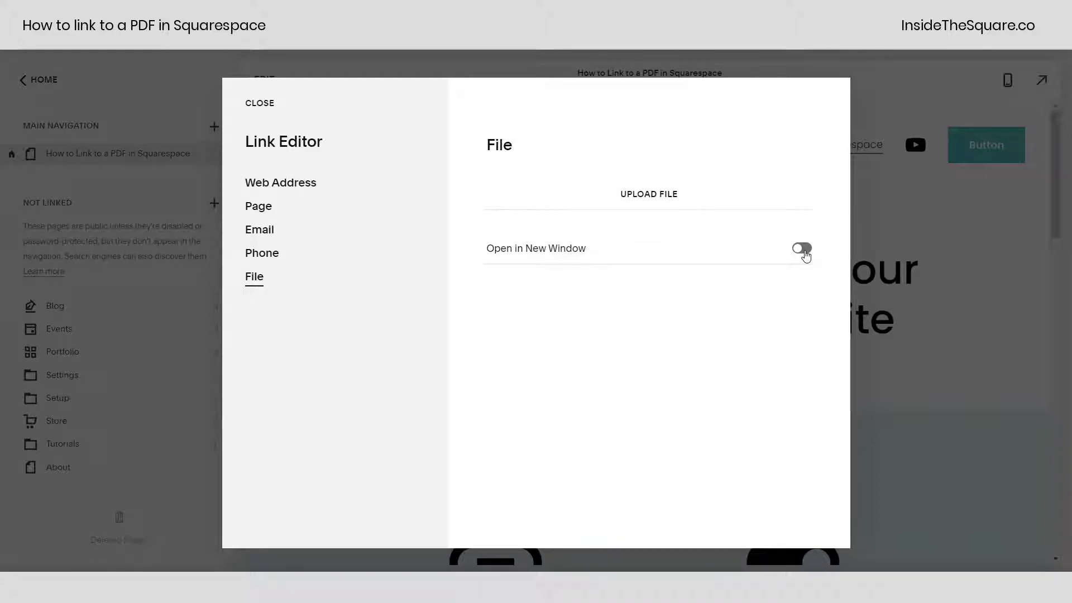
{"action": "left_click", "coordinate": [803, 250]}
- Cancel the link options, close the Create a Link dialog, and reopen page editing
{"action": "left_click", "coordinate": [803, 249]}
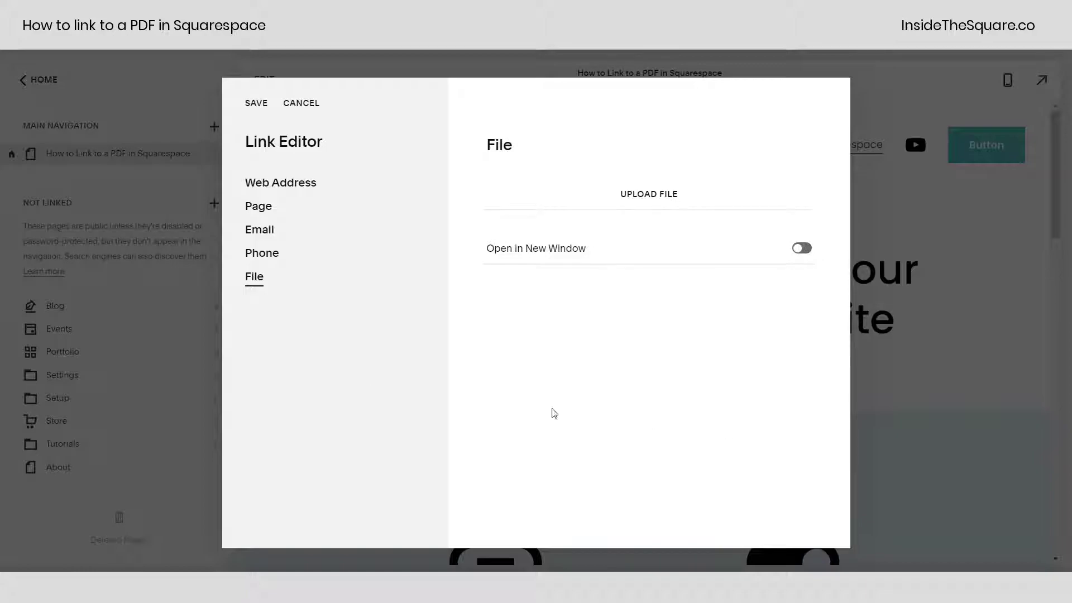
{"action": "left_click", "coordinate": [314, 105]}
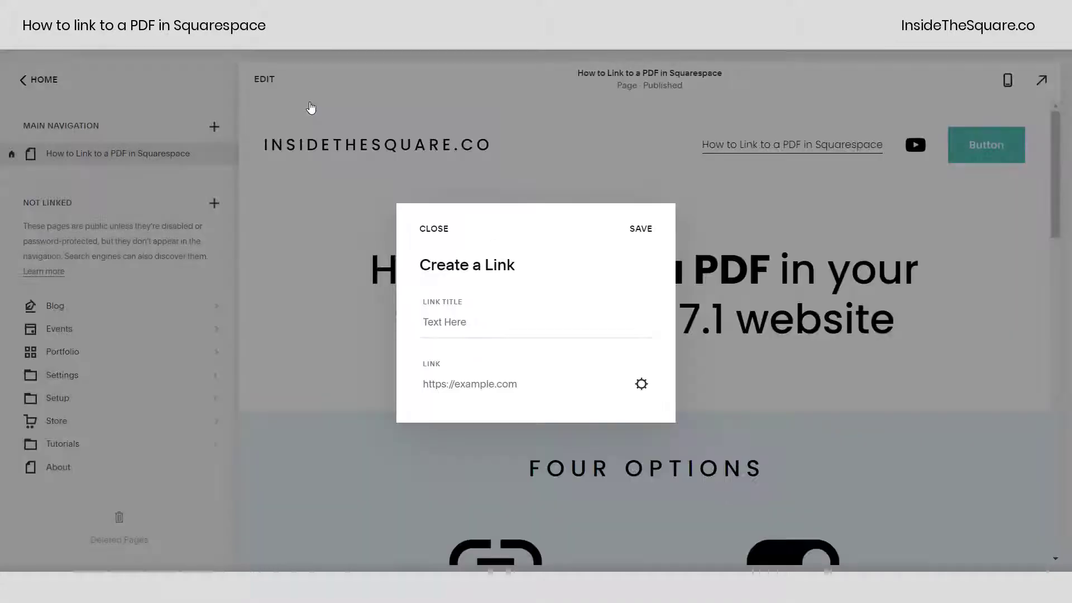
{"action": "left_click", "coordinate": [433, 229]}
{"action": "scroll", "coordinate": [646, 404], "scroll_direction": "down", "scroll_amount": 4}
{"action": "left_click_drag", "start_coordinate": [605, 472], "coordinate": [506, 472]}
{"action": "scroll", "coordinate": [619, 391], "scroll_direction": "up", "scroll_amount": 4}
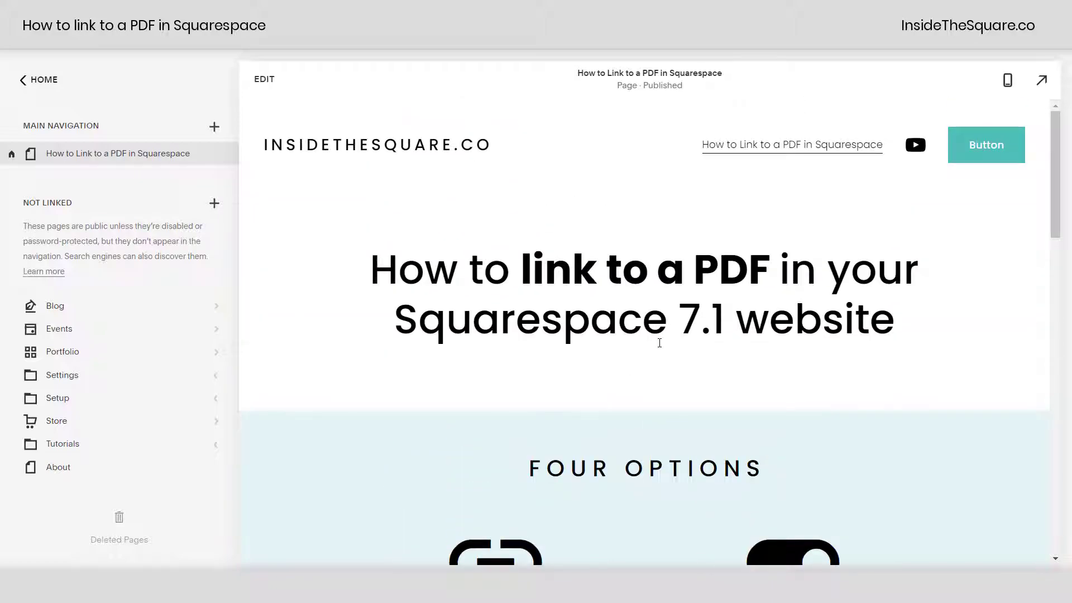
{"action": "left_click", "coordinate": [266, 77]}
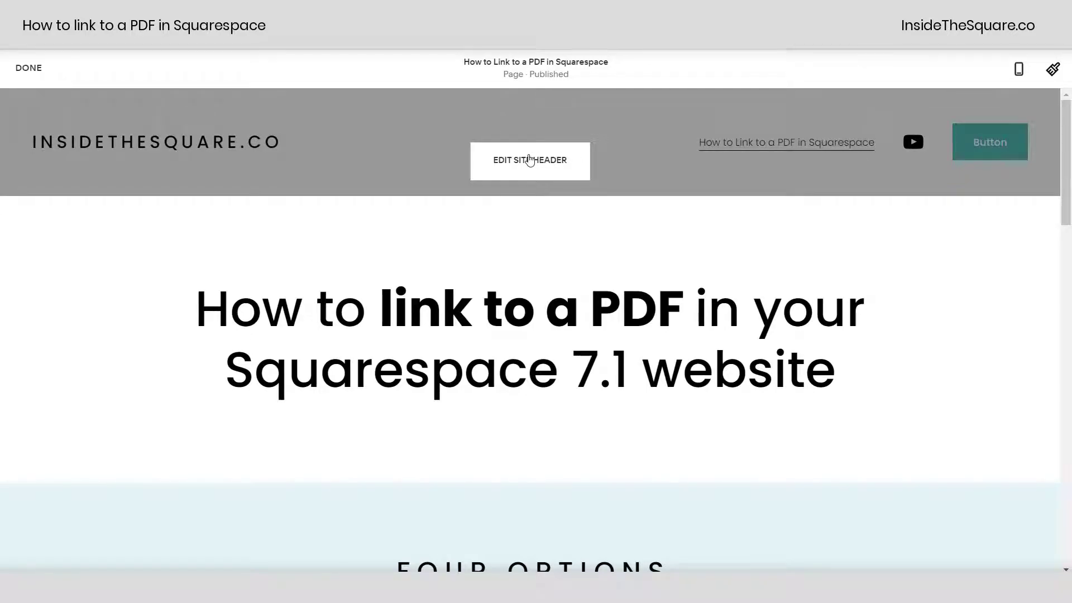
- Open the site header Elements and toggle the Button off and back on
{"action": "left_click", "coordinate": [529, 161]}
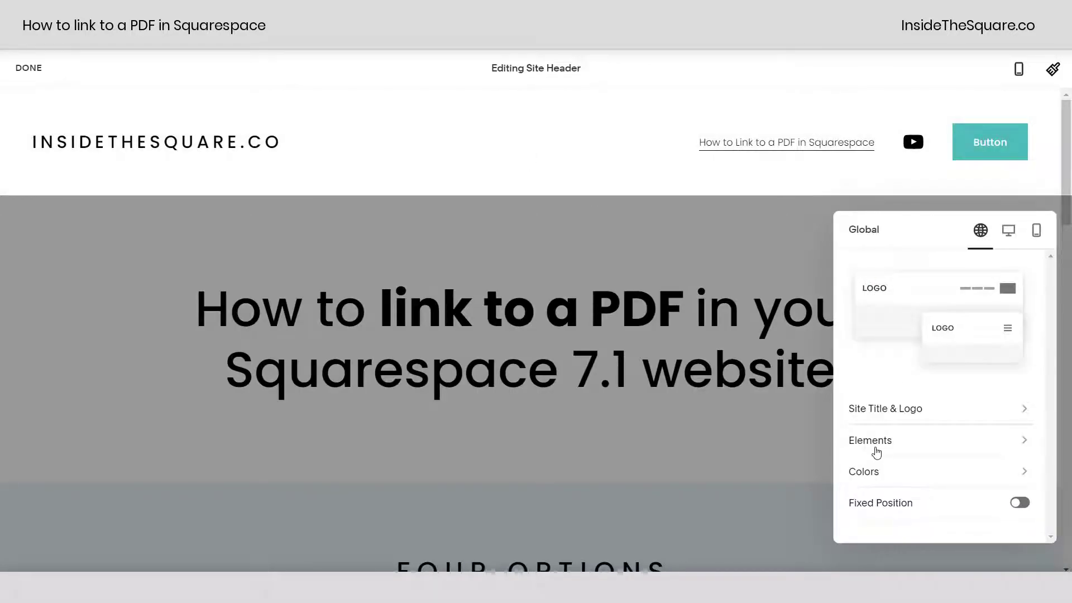
{"action": "left_click", "coordinate": [876, 451]}
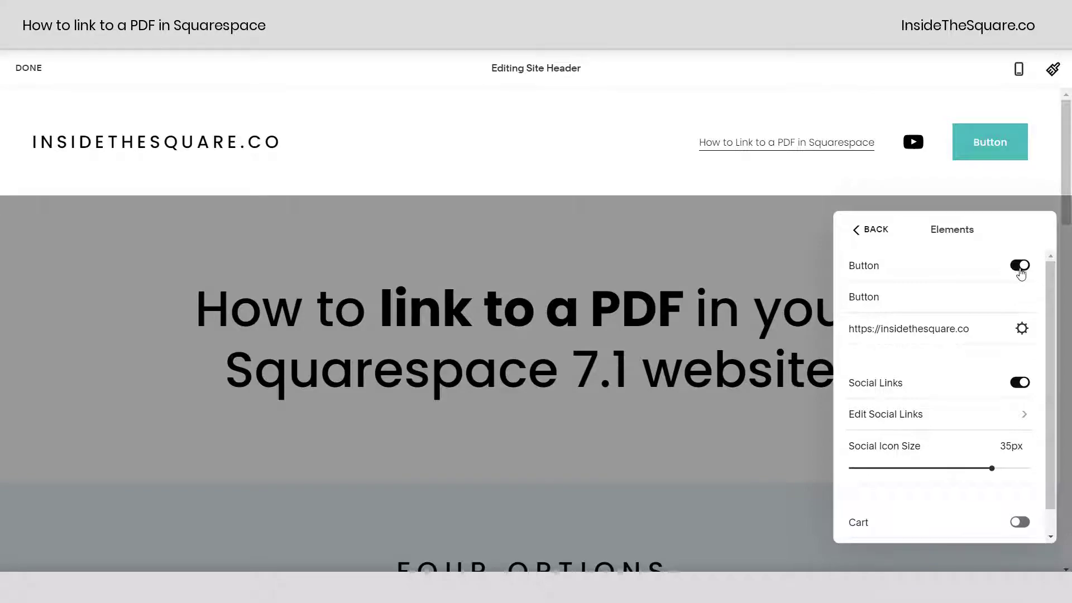
{"action": "left_click", "coordinate": [1020, 266]}
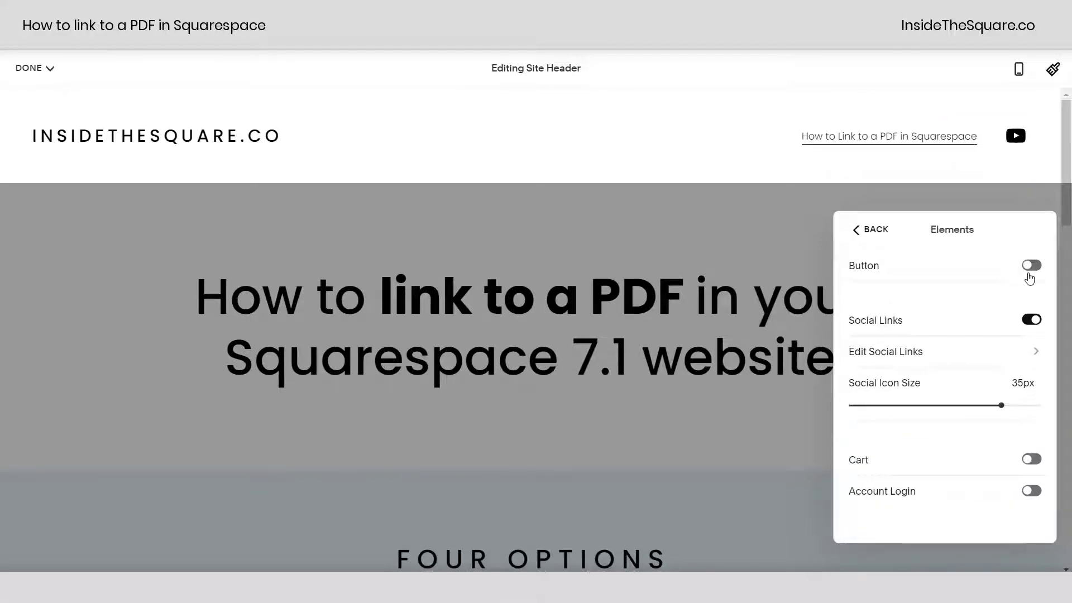
{"action": "left_click", "coordinate": [988, 289]}
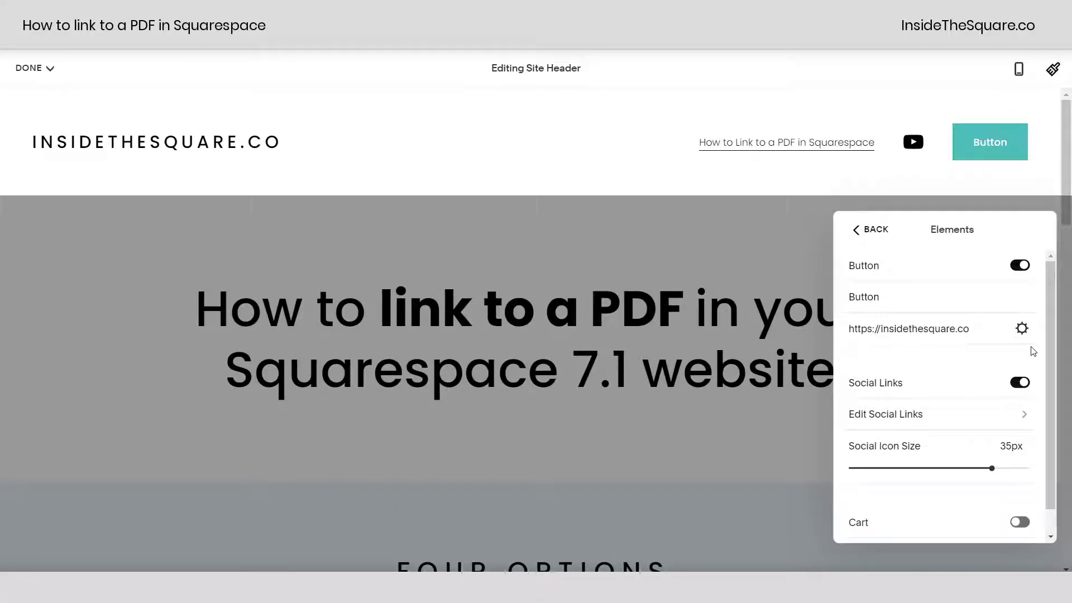
- Try the Button's File link option, cancel it, and turn the header Button off
{"action": "left_click", "coordinate": [1021, 330]}
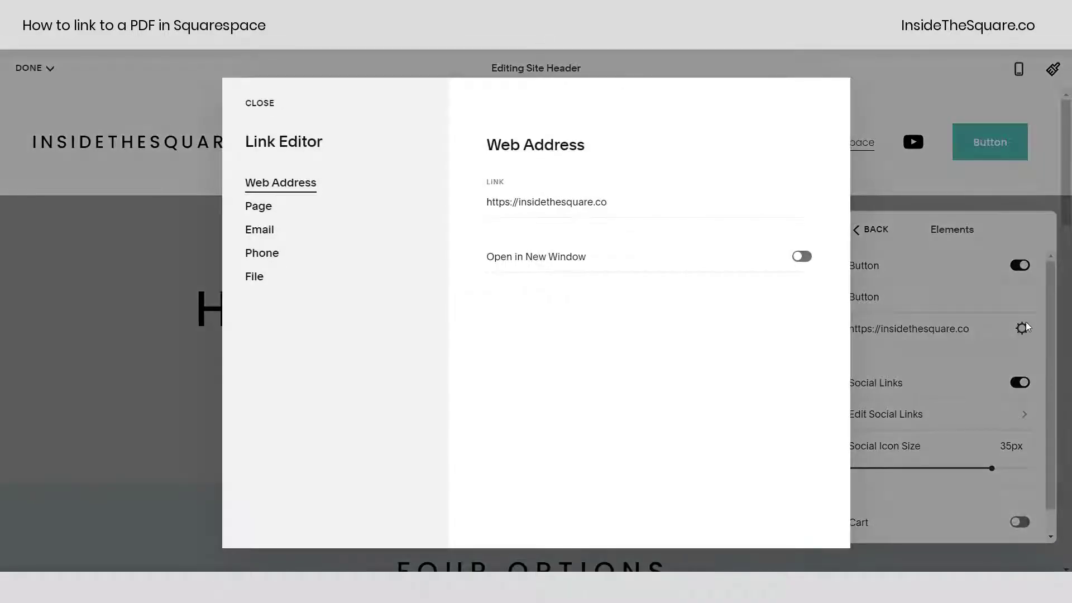
{"action": "left_click", "coordinate": [281, 277]}
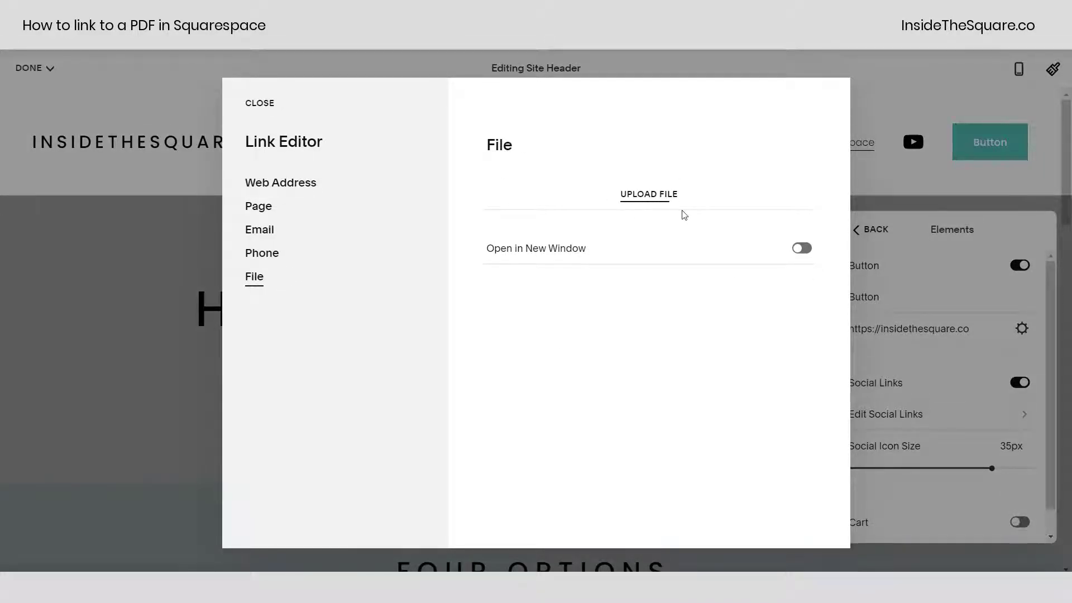
{"action": "left_click", "coordinate": [802, 249]}
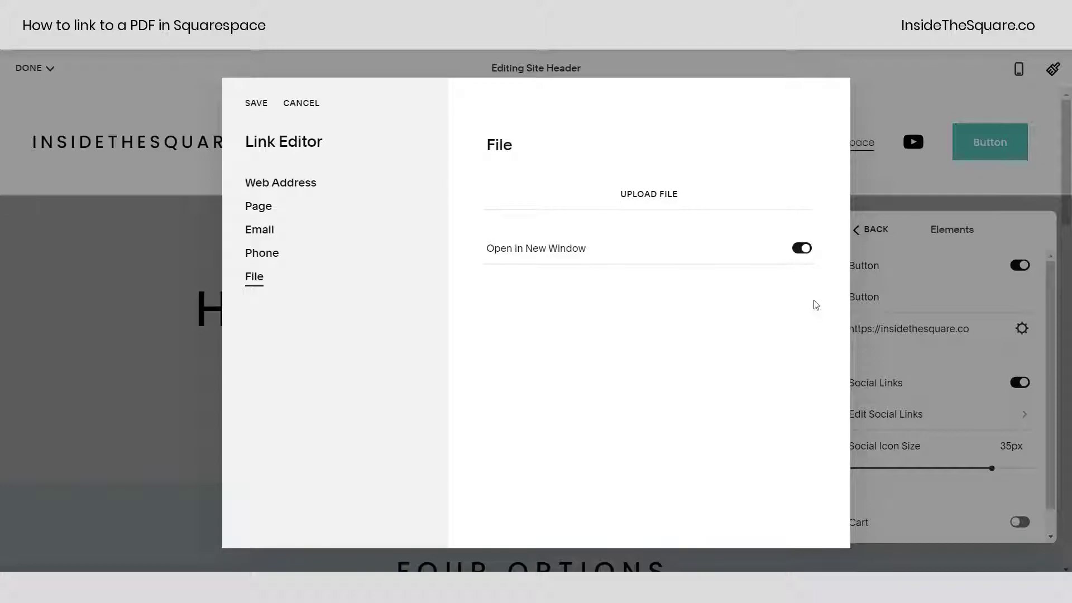
{"action": "left_click", "coordinate": [801, 249]}
{"action": "left_click", "coordinate": [301, 104]}
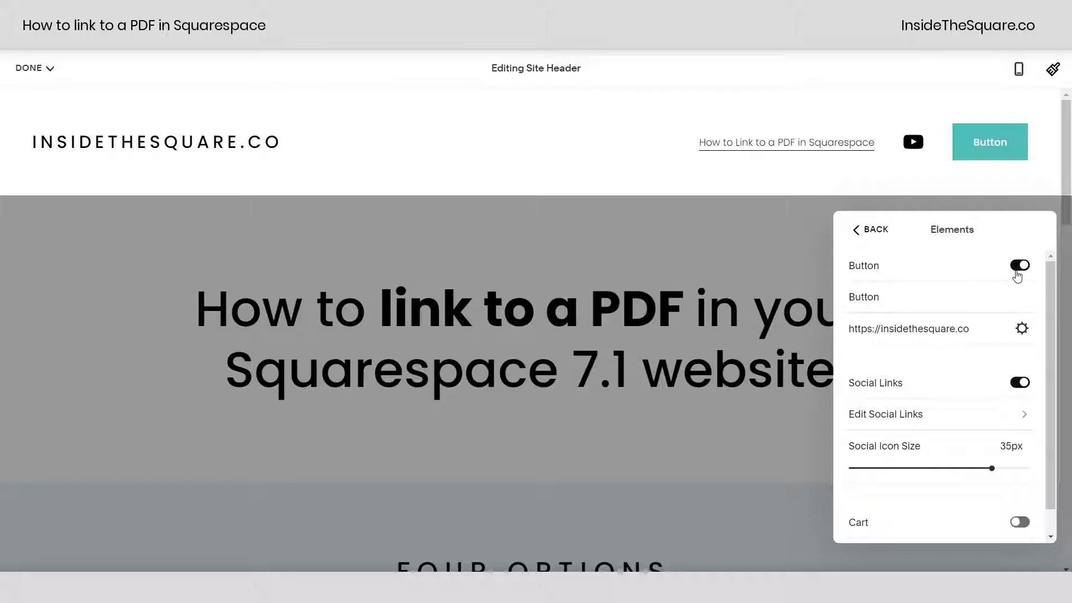
{"action": "left_click", "coordinate": [1019, 265]}
{"action": "left_click", "coordinate": [653, 249]}
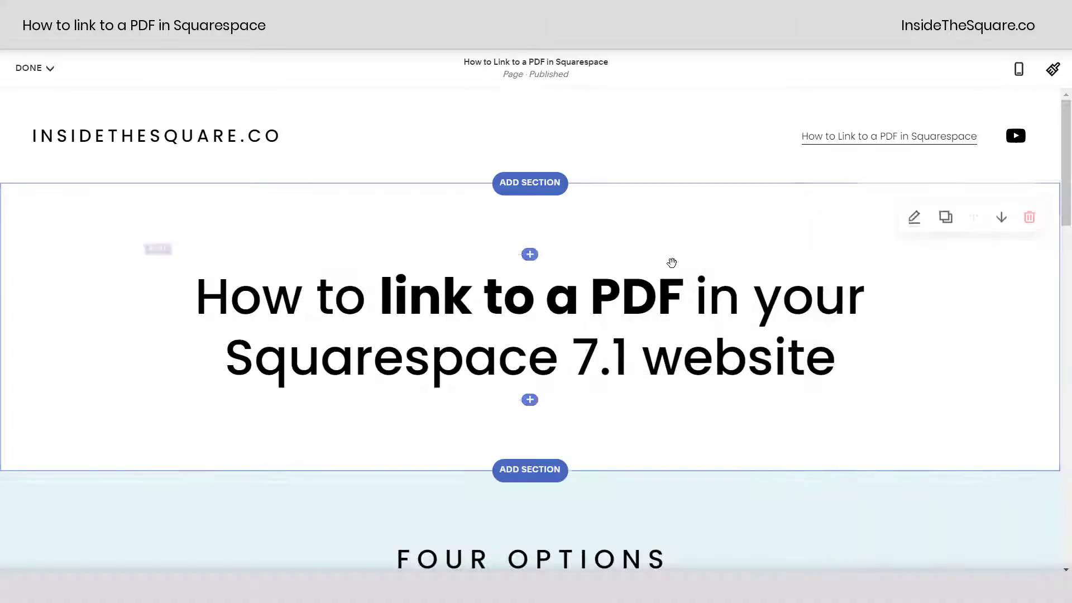
{"action": "scroll", "coordinate": [687, 274], "scroll_direction": "down", "scroll_amount": 8}
{"action": "scroll", "coordinate": [686, 273], "scroll_direction": "down", "scroll_amount": 1}
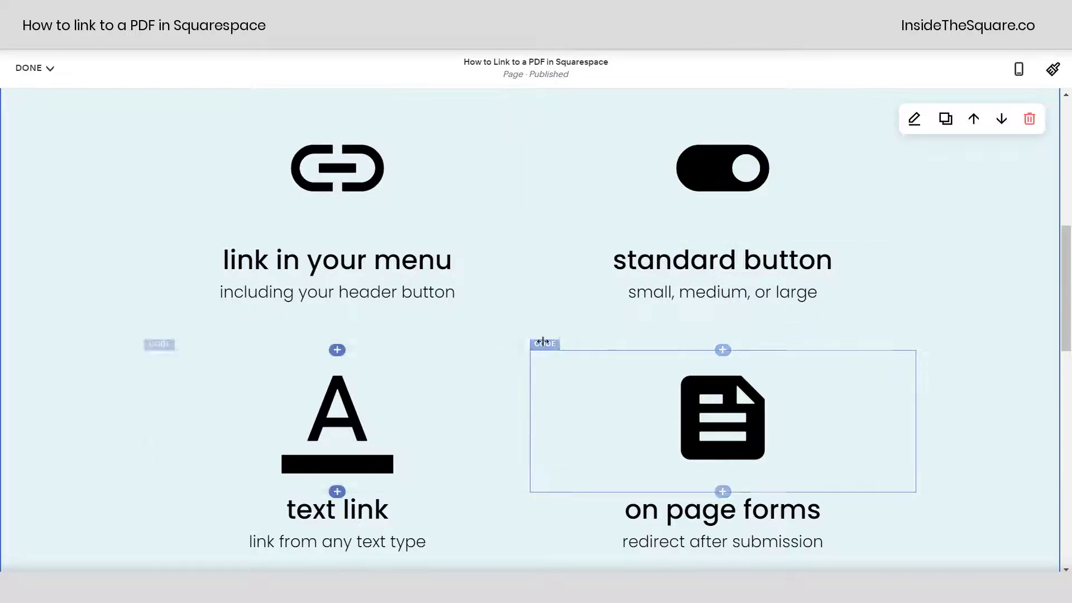
{"action": "scroll", "coordinate": [533, 344], "scroll_direction": "down", "scroll_amount": 10}
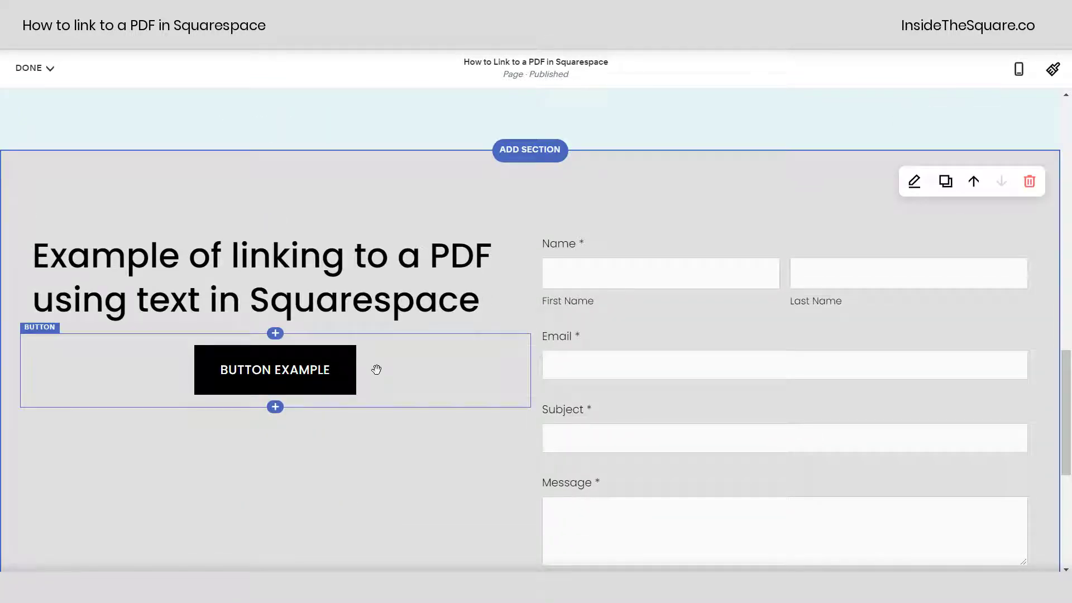
{"action": "left_click", "coordinate": [375, 366]}
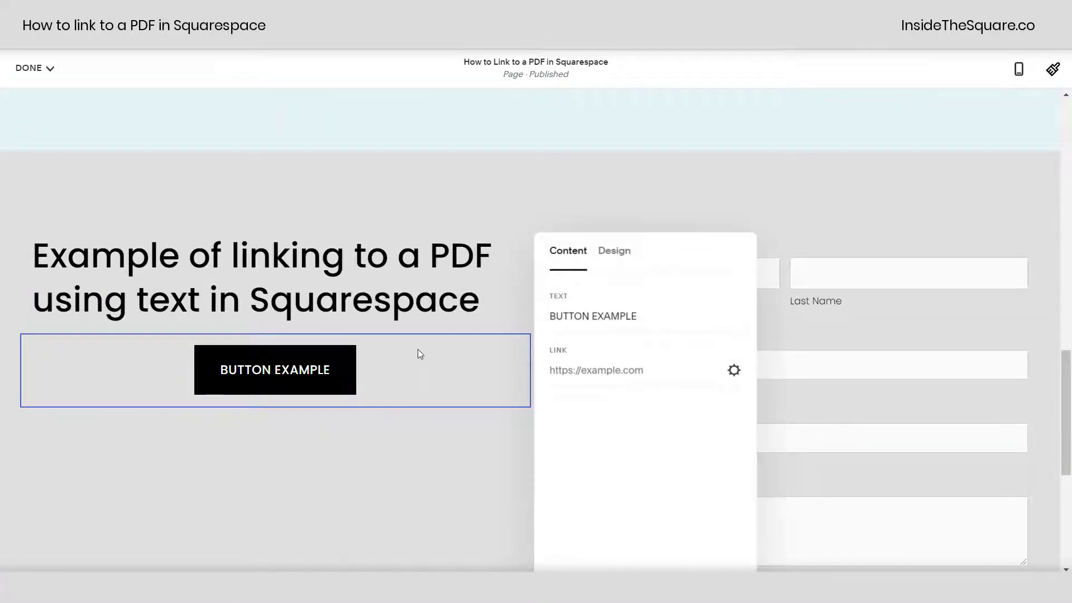
{"action": "left_click", "coordinate": [732, 375]}
{"action": "left_click", "coordinate": [279, 241]}
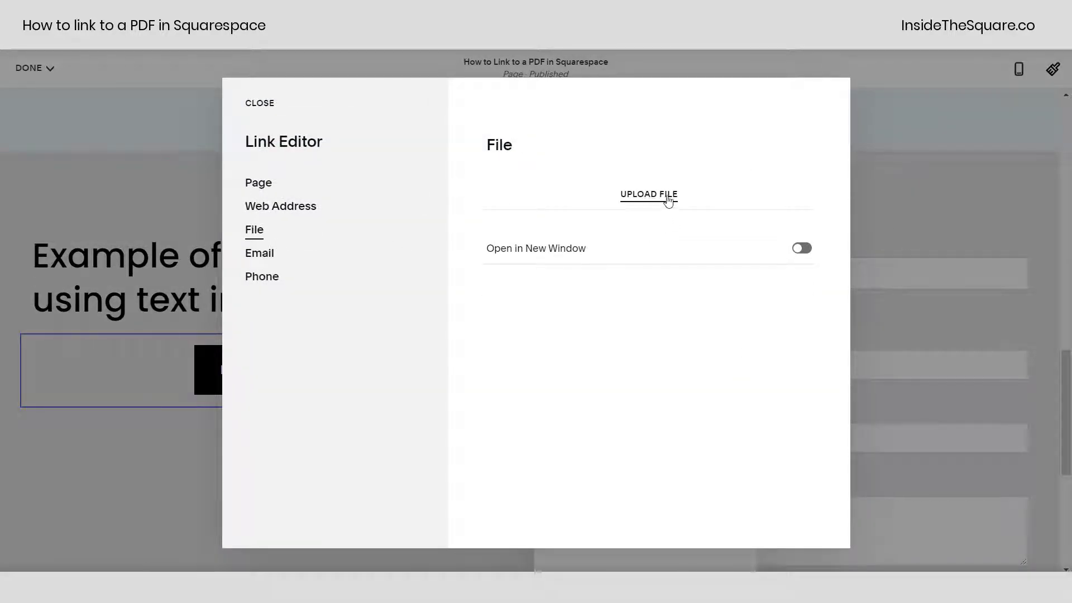
{"action": "left_click", "coordinate": [803, 250]}
{"action": "left_click", "coordinate": [308, 105]}
{"action": "left_click", "coordinate": [831, 190]}
- Set the contact form to Redirect after submission with no file chosen, then click into the example heading
{"action": "double_click", "coordinate": [786, 277]}
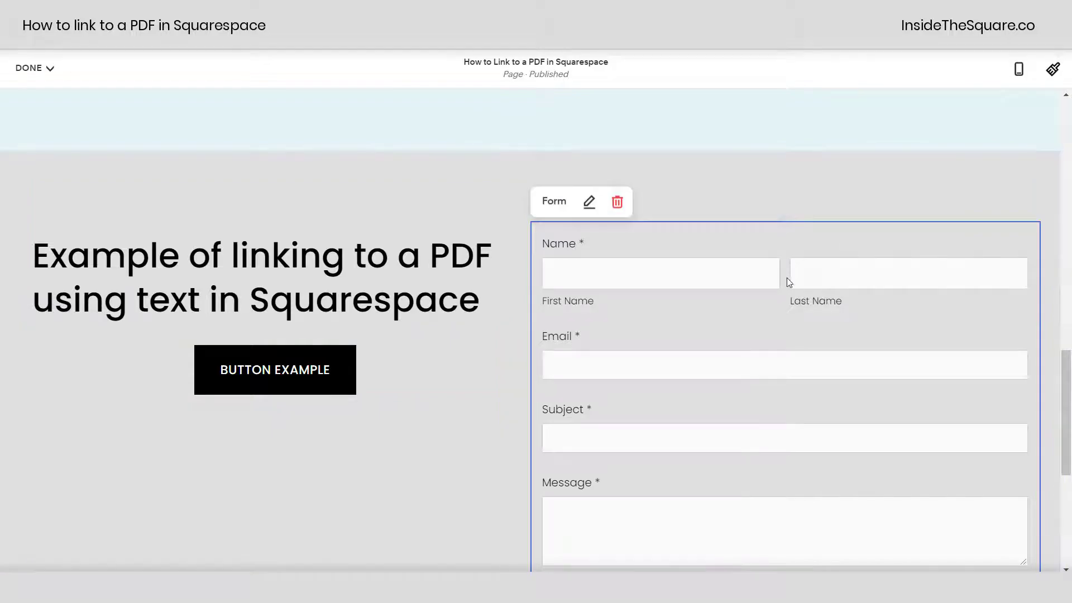
{"action": "left_click", "coordinate": [875, 413]}
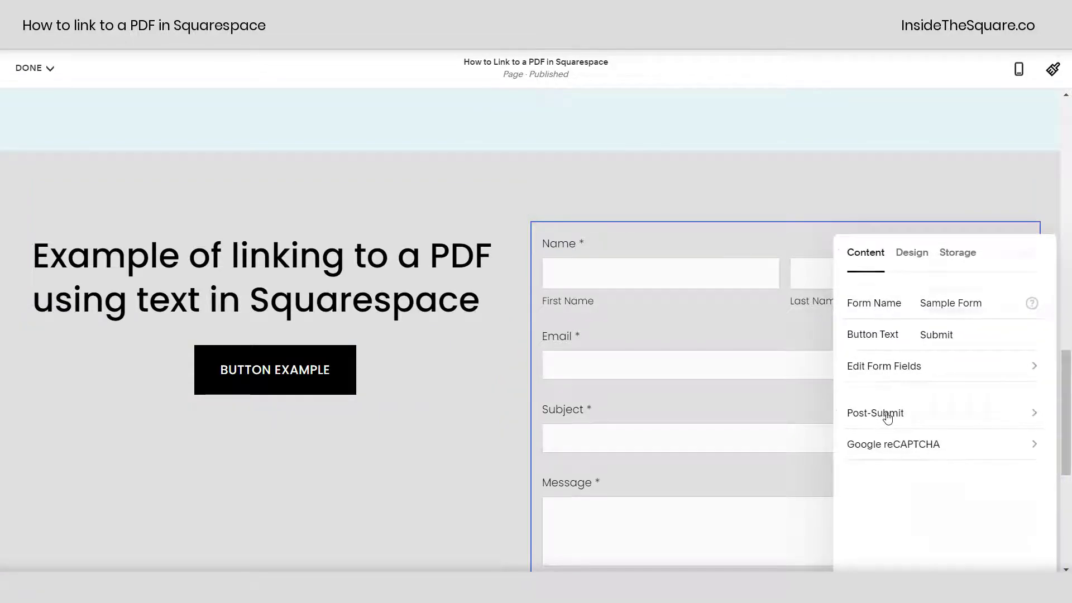
{"action": "left_click", "coordinate": [996, 314]}
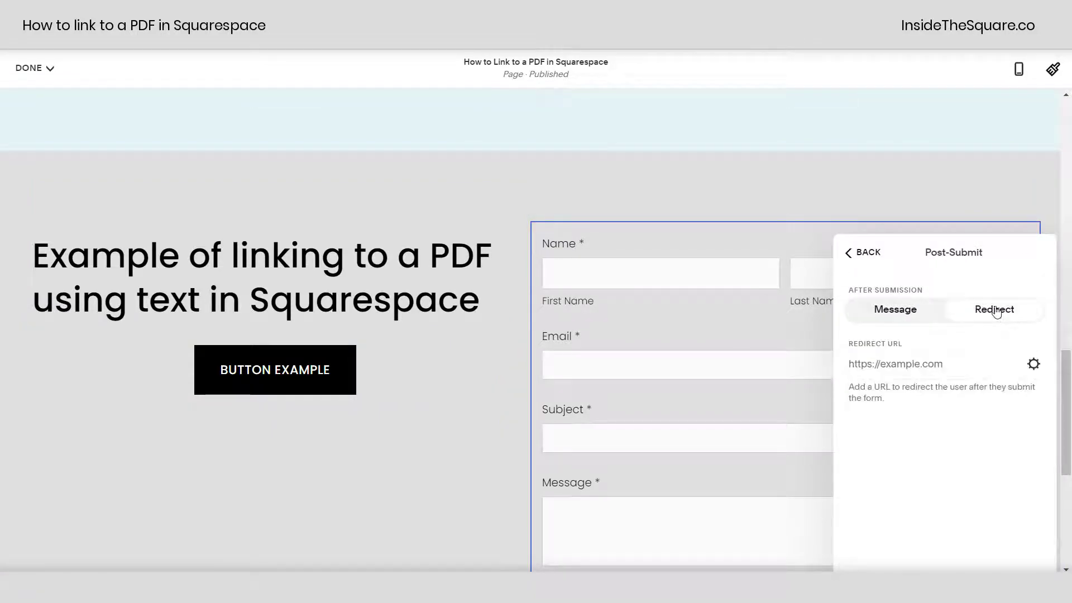
{"action": "left_click", "coordinate": [1033, 363]}
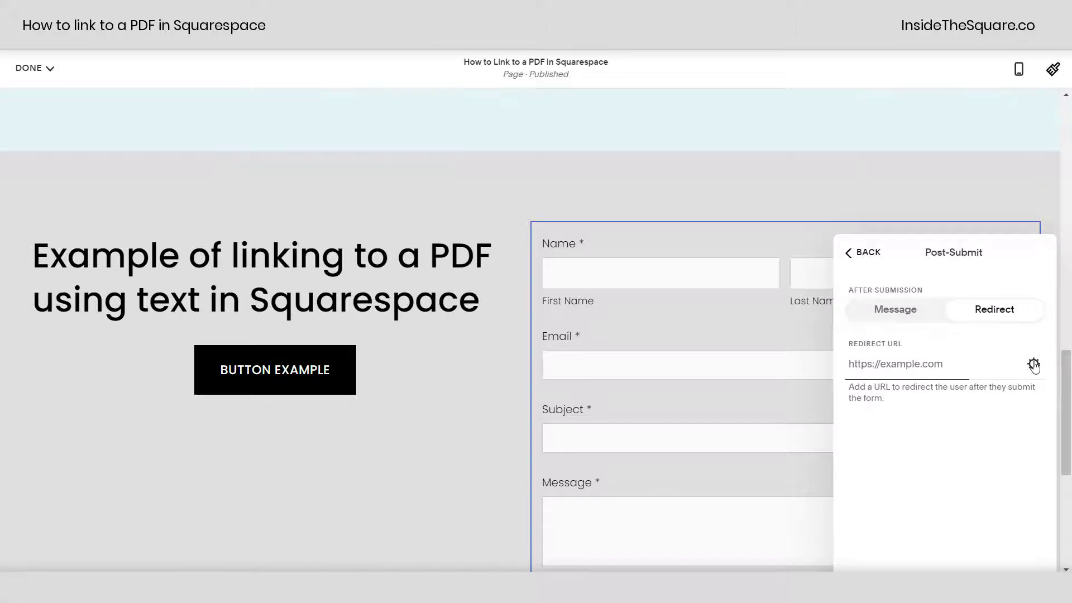
{"action": "left_click", "coordinate": [272, 240]}
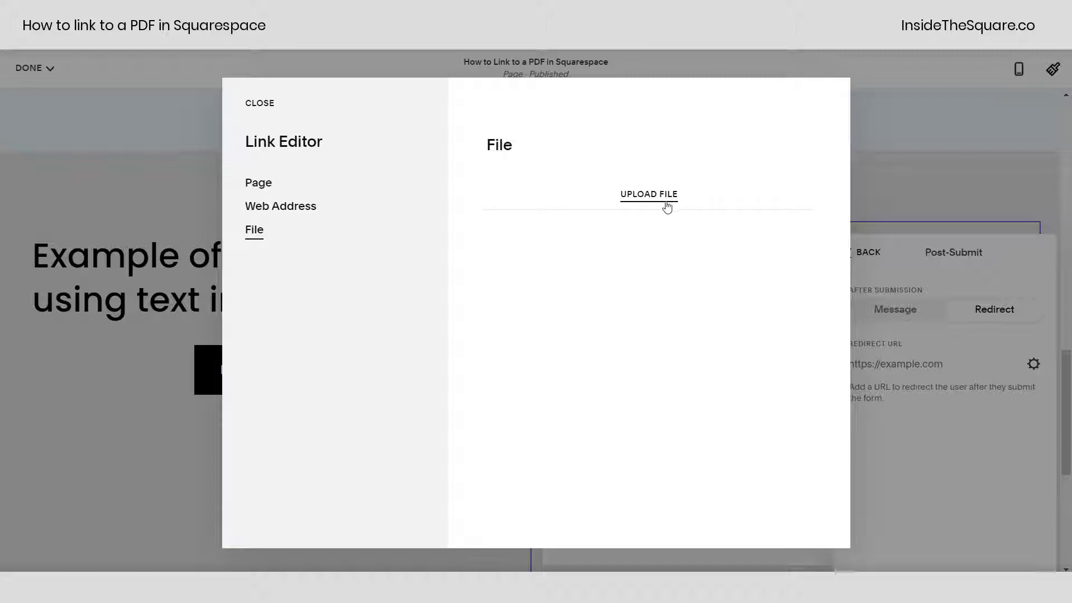
{"action": "left_click", "coordinate": [260, 103]}
{"action": "left_click", "coordinate": [504, 210]}
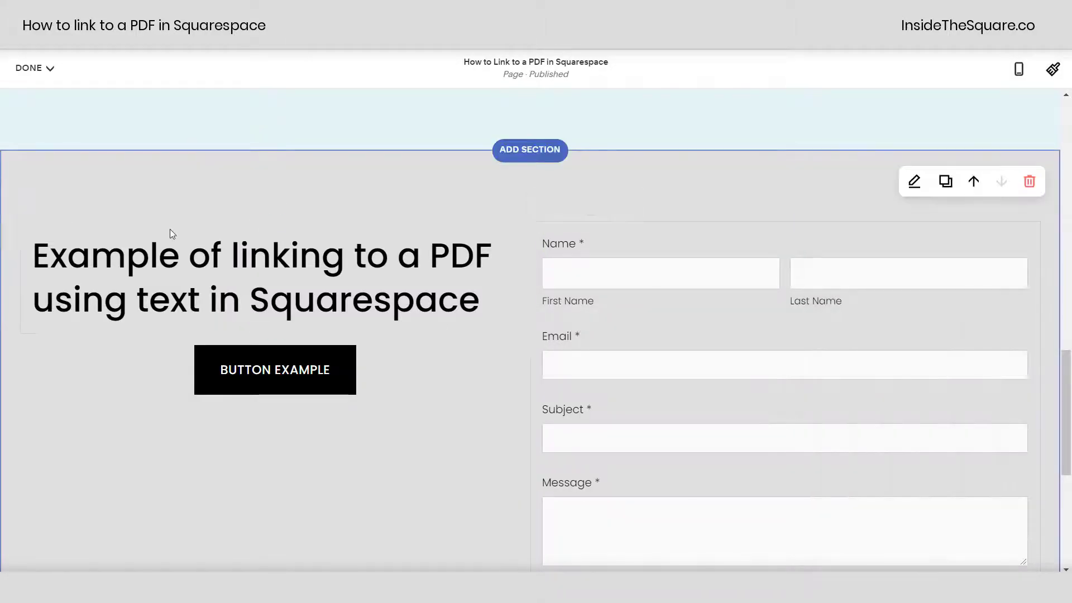
{"action": "left_click", "coordinate": [232, 256]}
{"action": "left_click_drag", "start_coordinate": [233, 255], "coordinate": [493, 246]}
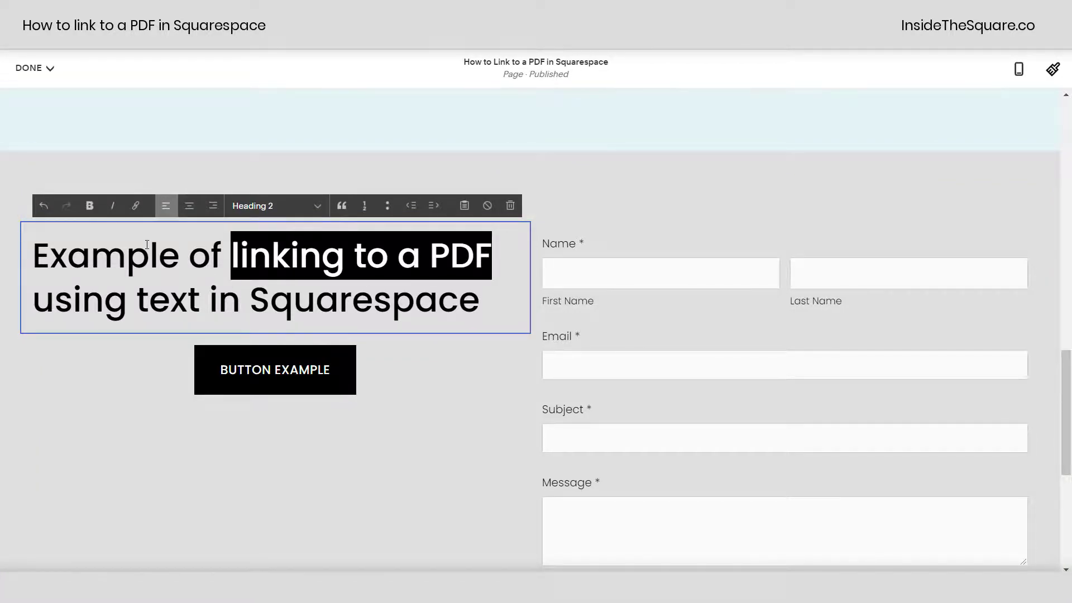
{"action": "left_click", "coordinate": [136, 206]}
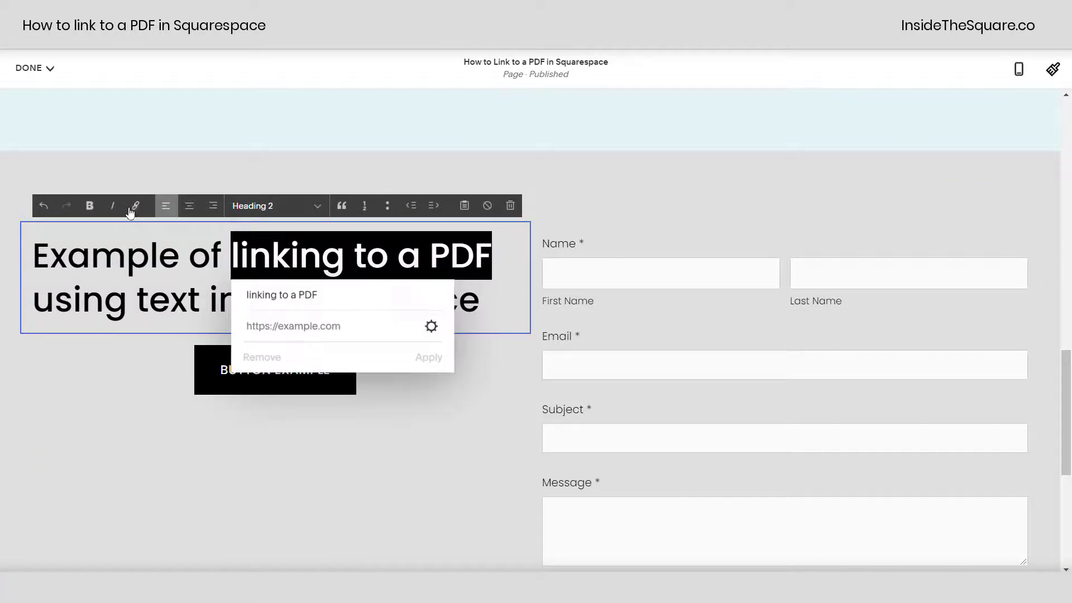
{"action": "left_click", "coordinate": [431, 328]}
{"action": "left_click", "coordinate": [286, 284]}
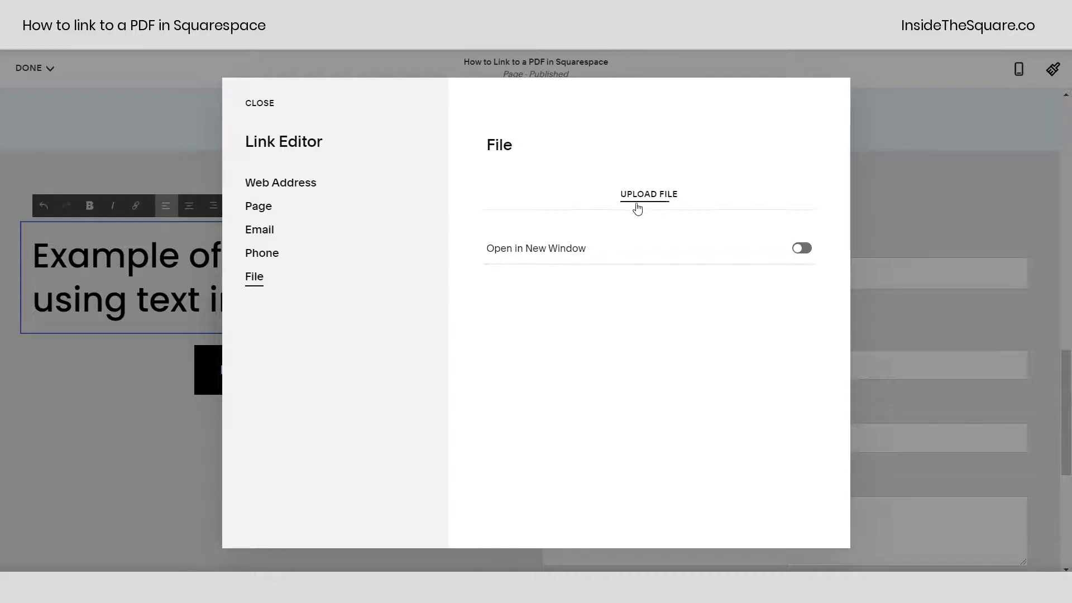
{"action": "left_click", "coordinate": [802, 253]}
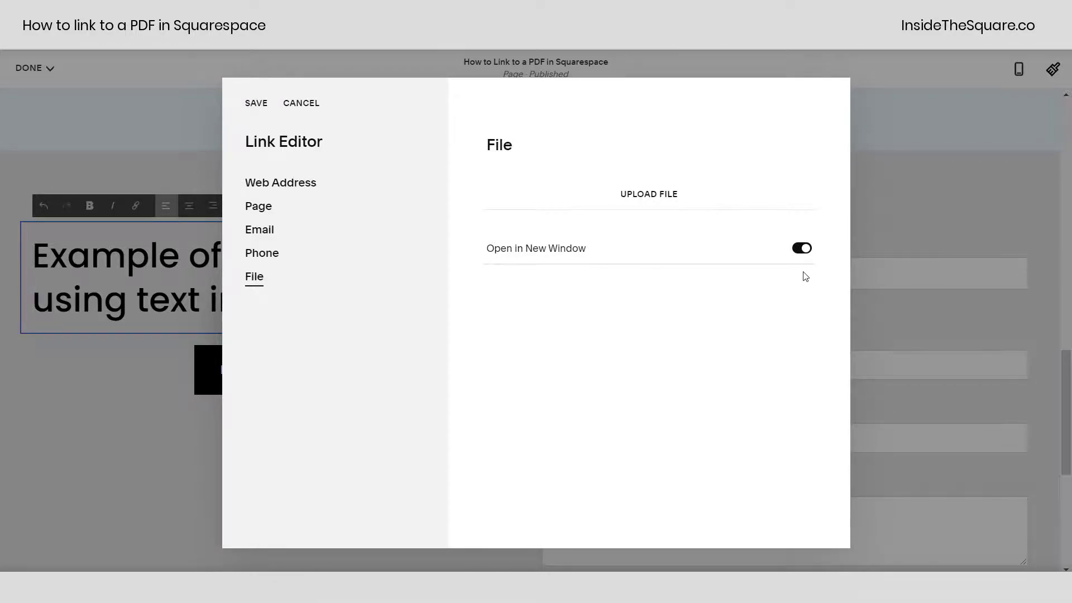
{"action": "left_click", "coordinate": [798, 251]}
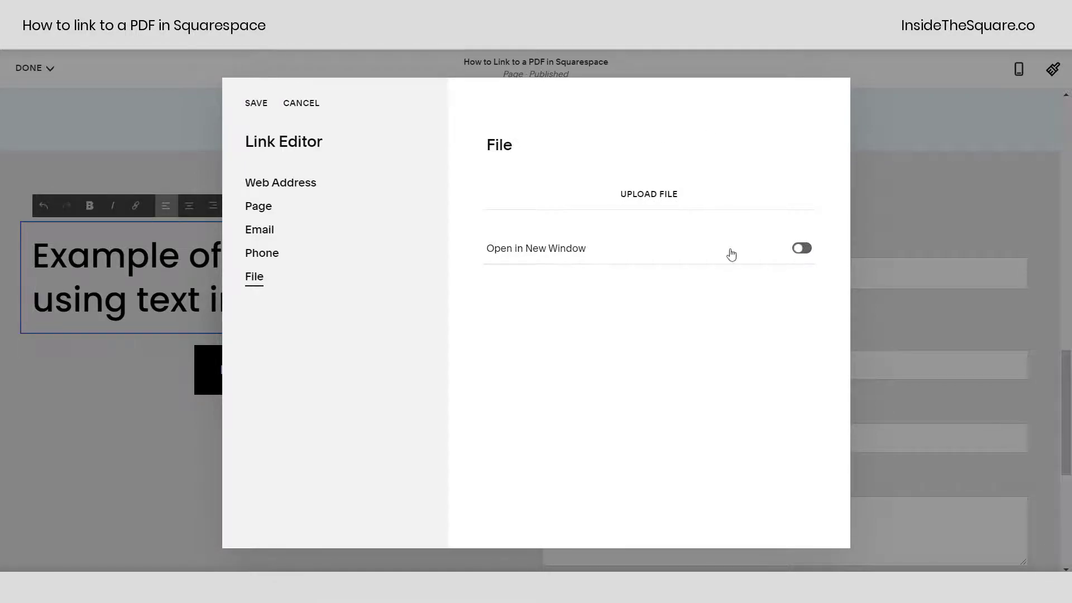
{"action": "left_click", "coordinate": [304, 104]}
{"action": "left_click", "coordinate": [621, 169]}
- Scroll back to the top, then choose Save from the DONE menu
{"action": "scroll", "coordinate": [610, 203], "scroll_direction": "up", "scroll_amount": 5}
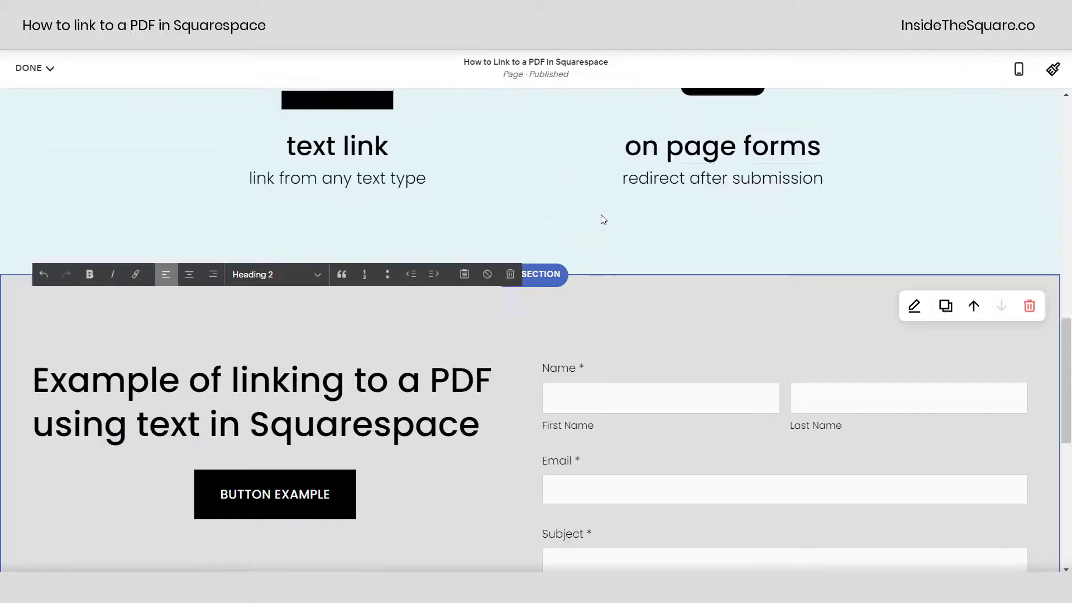
{"action": "scroll", "coordinate": [600, 213], "scroll_direction": "up", "scroll_amount": 10}
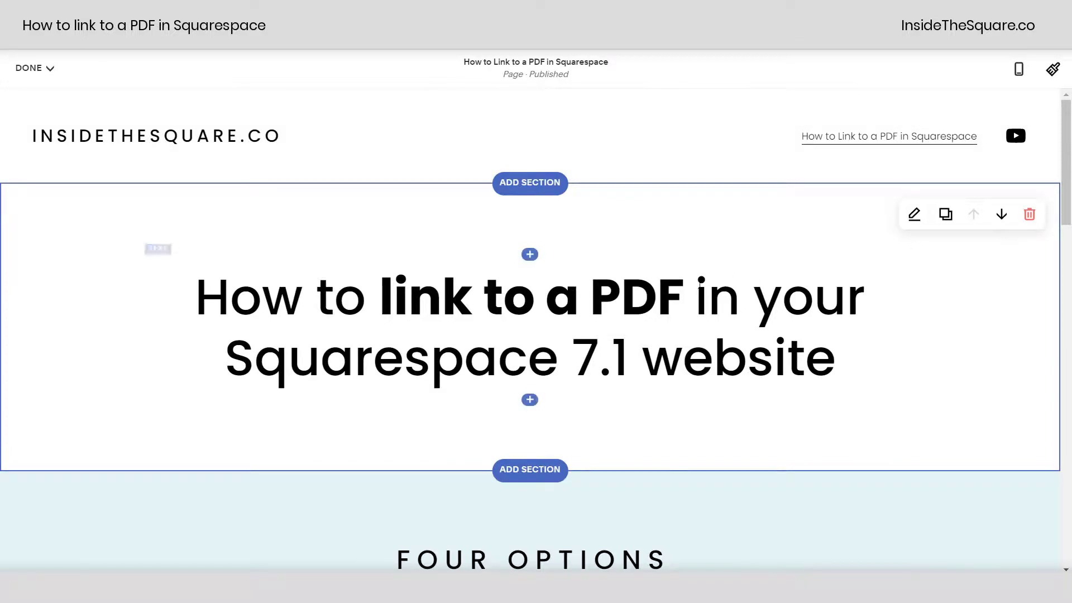
{"action": "left_click", "coordinate": [35, 71]}
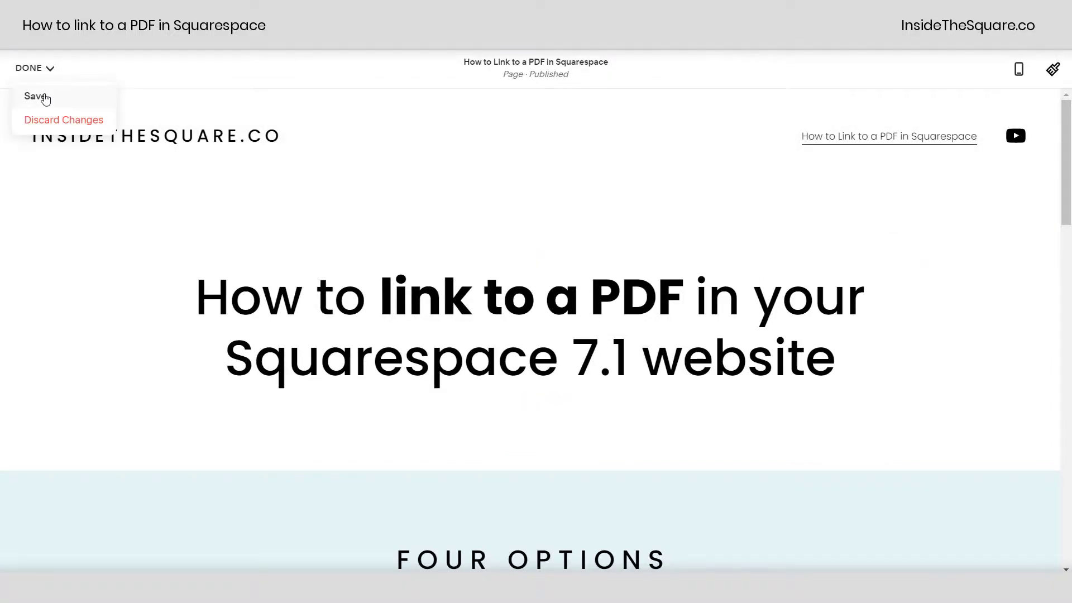
{"action": "left_click", "coordinate": [37, 96]}
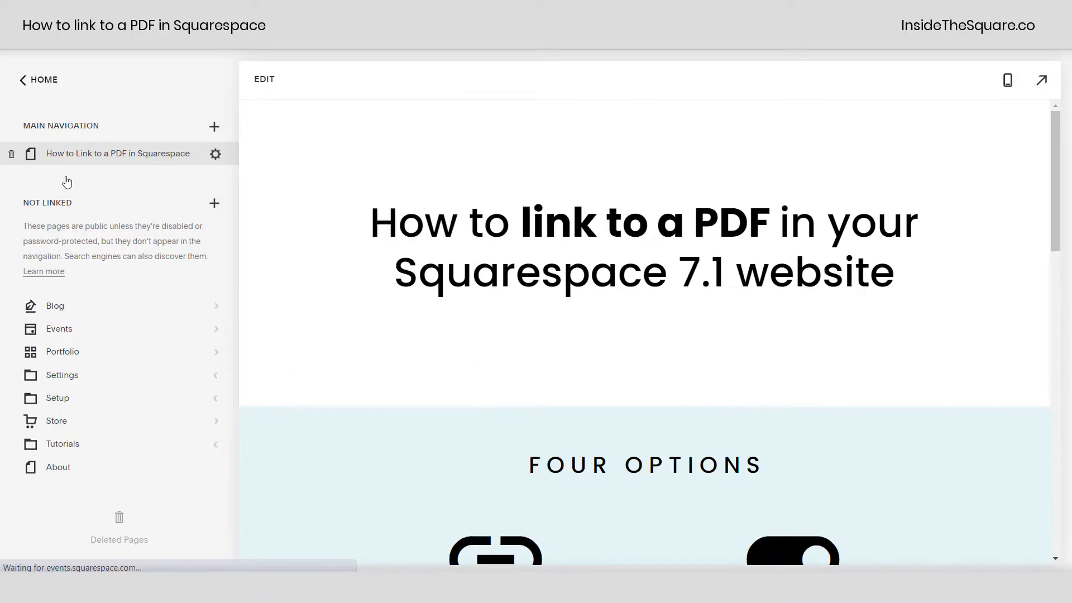